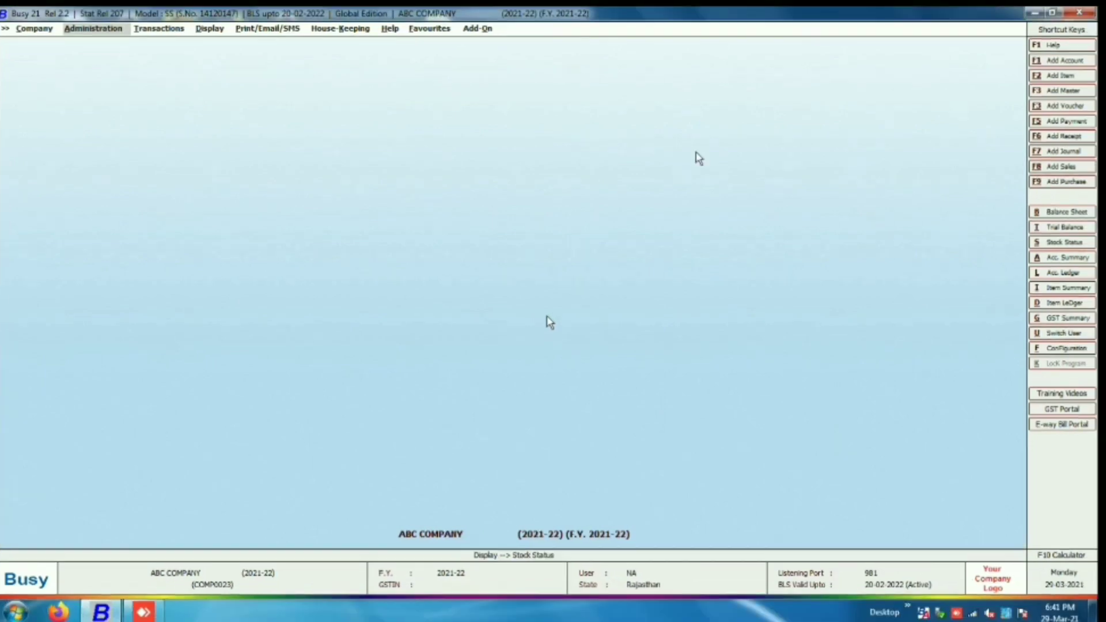
pyautogui.press('Right')
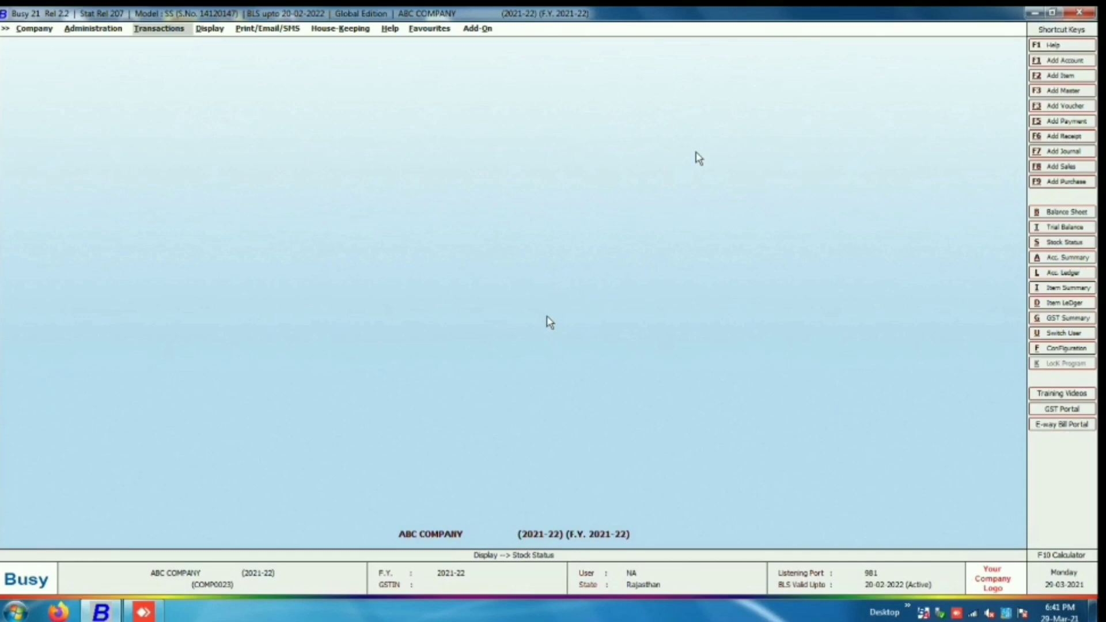
pyautogui.press('Down')
pyautogui.press('Down')
pyautogui.press('Up')
pyautogui.press('Return')
pyautogui.press('Return')
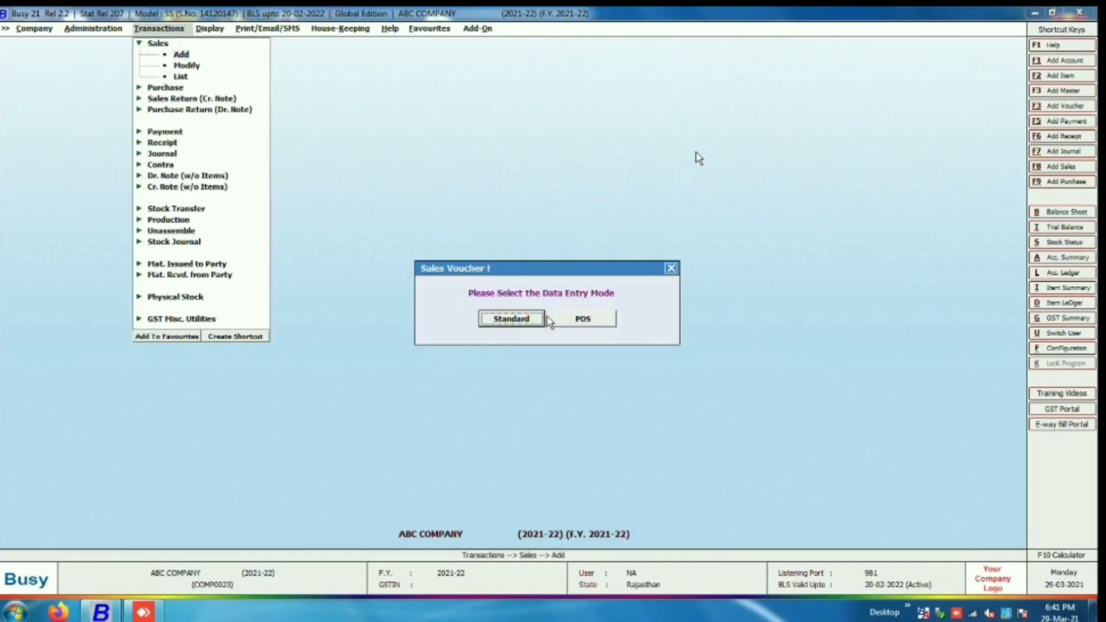
pyautogui.press('Return')
pyautogui.press('Return')
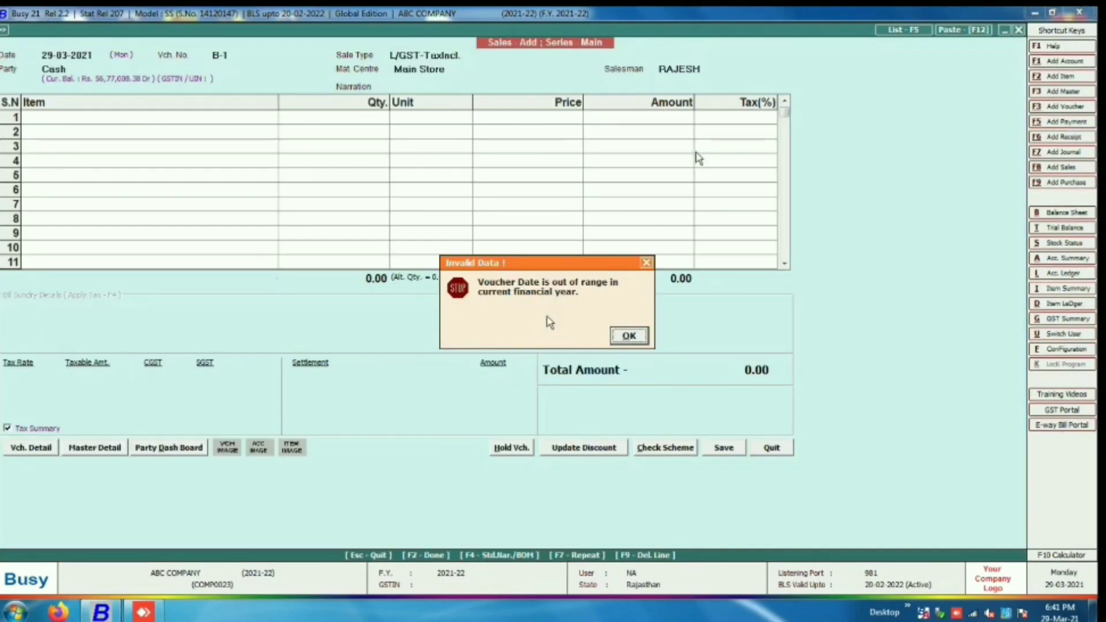
pyautogui.press('Return')
pyautogui.press('Return')
pyautogui.press('Escape')
pyautogui.press('Escape')
pyautogui.press('Return')
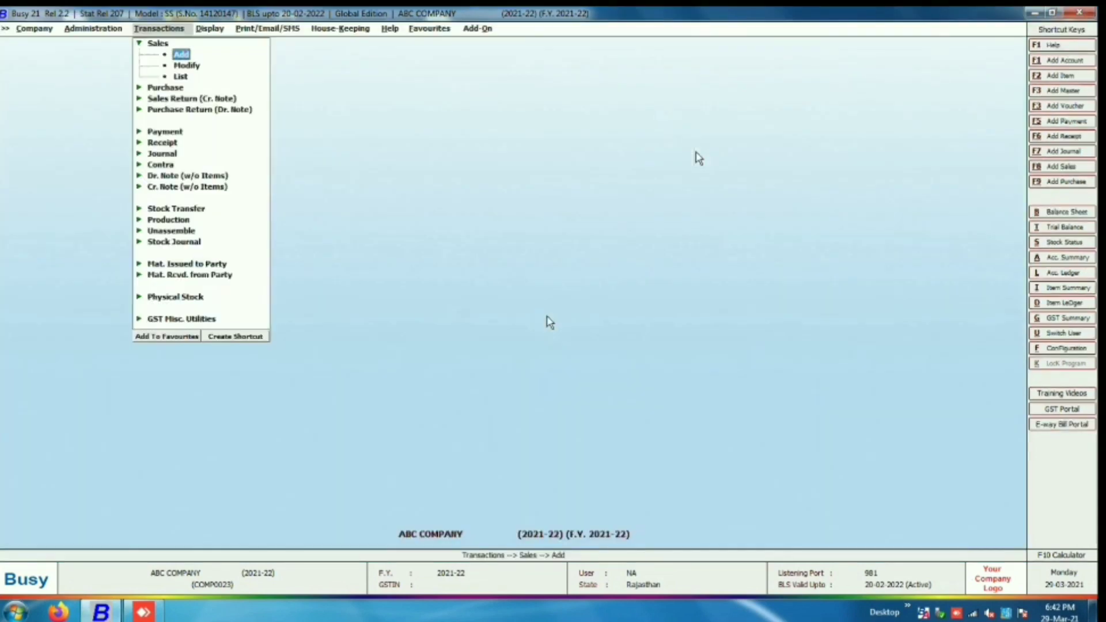
pyautogui.press('Escape')
pyautogui.press('Escape')
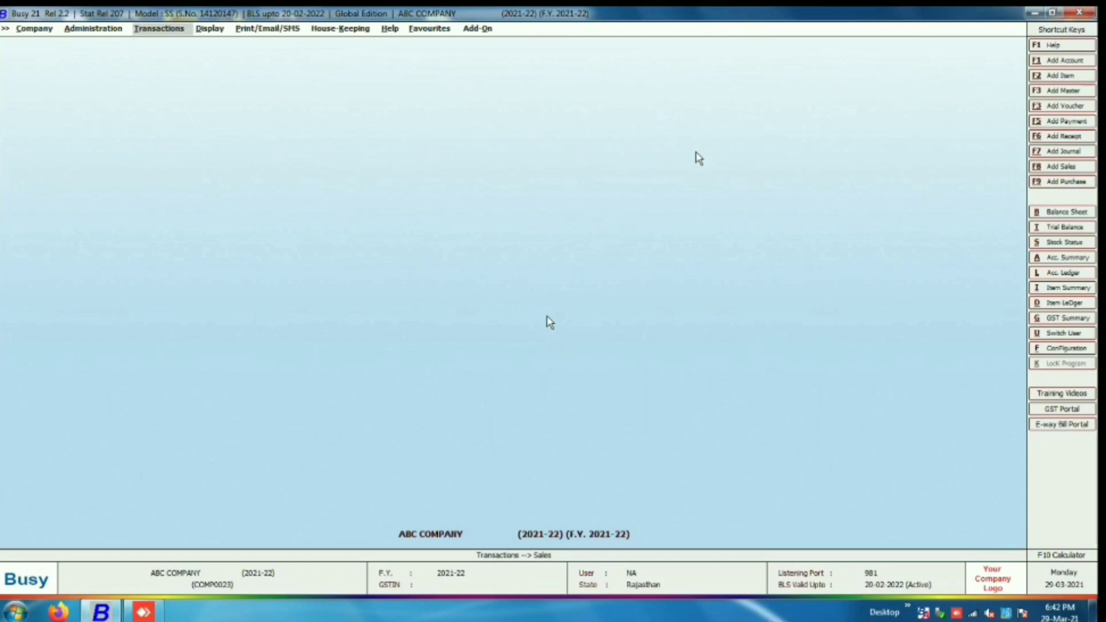
# Start the Stock Status (HSN Code-Wise) report for all items
pyautogui.press('Right')
pyautogui.press('Right')
pyautogui.press('Left')
pyautogui.press('Return')
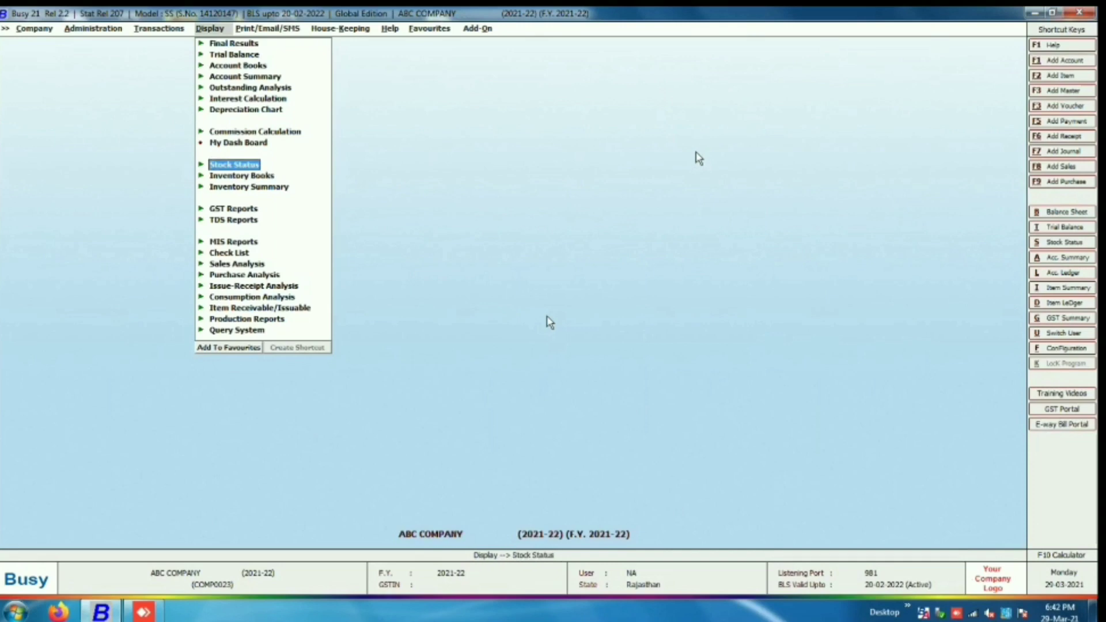
pyautogui.press('Return')
pyautogui.press('Down')
pyautogui.press('Down')
pyautogui.press('Down')
pyautogui.press('Down')
pyautogui.press('Down')
pyautogui.press('Down')
pyautogui.press('Down')
pyautogui.press('Down')
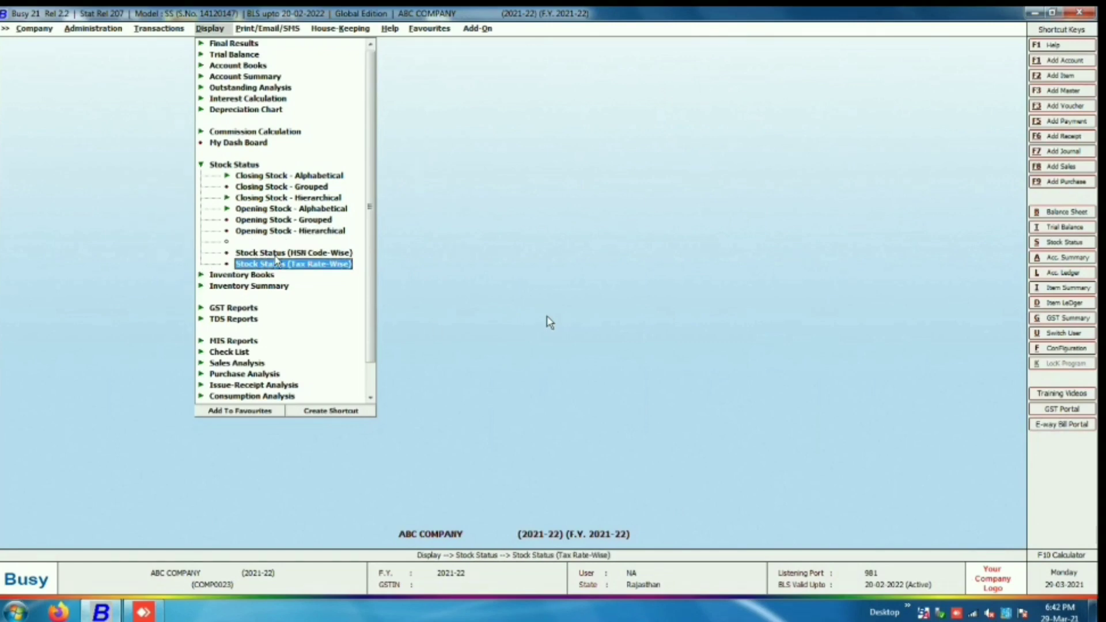
pyautogui.click(301, 256)
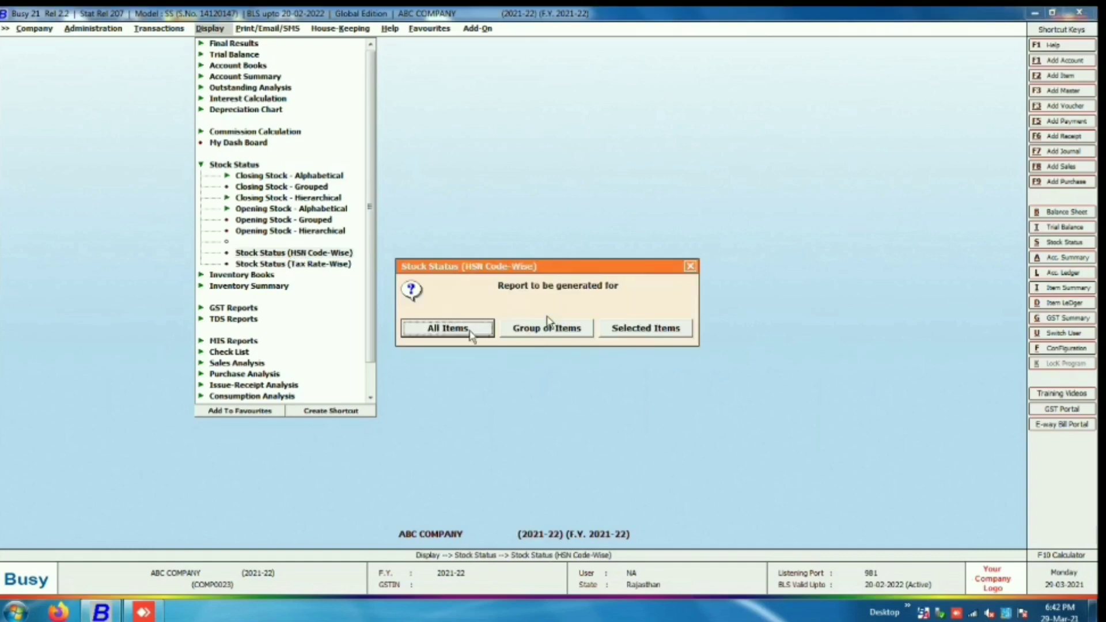
pyautogui.click(440, 333)
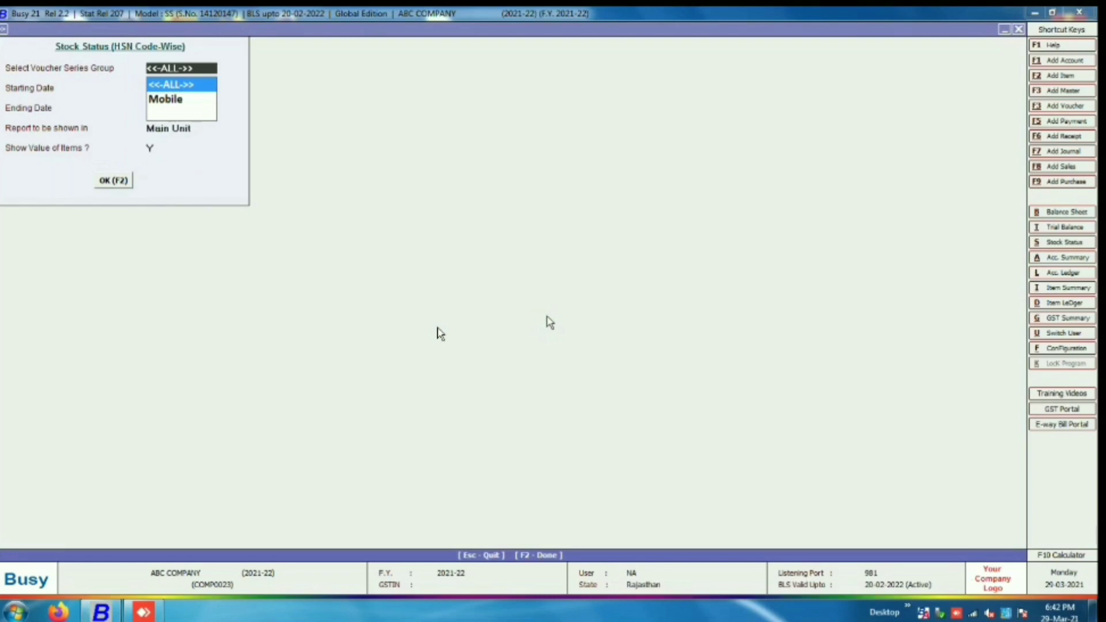
# Generate the report for all voucher series from 1-4-2021 to 1-4-2021, in main units with item values shown
pyautogui.press('Return')
pyautogui.press('Return')
pyautogui.press('Return')
pyautogui.press('Return')
pyautogui.press('Return')
pyautogui.press('Return')
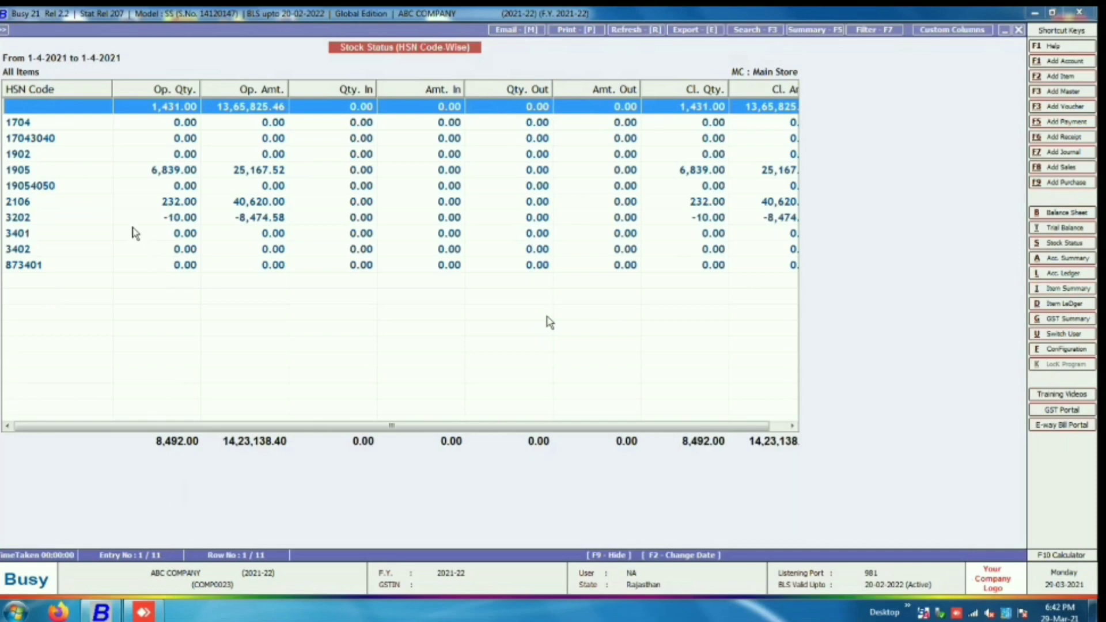
# Compare the short and eight-digit codes in the report's HSN Code column, widening that column slightly
pyautogui.click(31, 123)
pyautogui.click(38, 139)
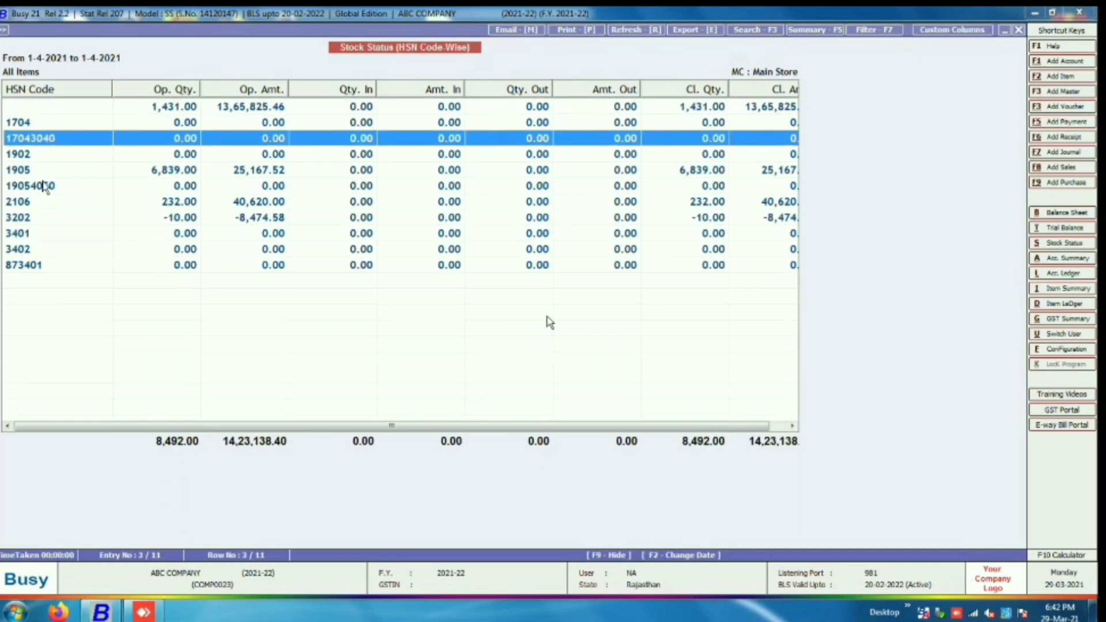
pyautogui.click(45, 186)
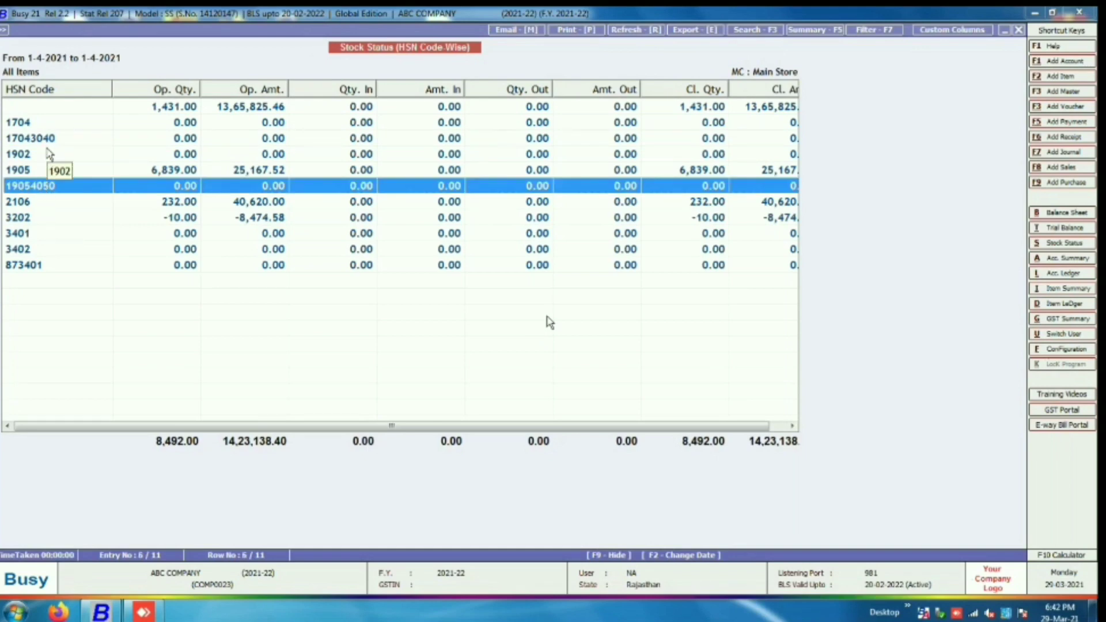
pyautogui.click(26, 123)
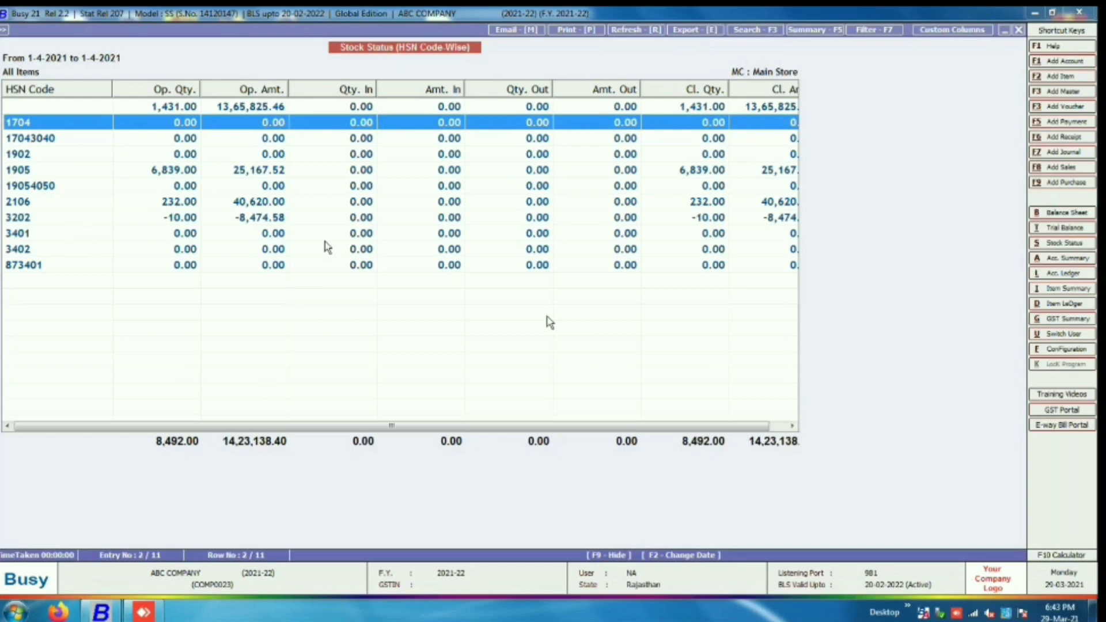
pyautogui.moveTo(112, 88); pyautogui.dragTo(117, 87)
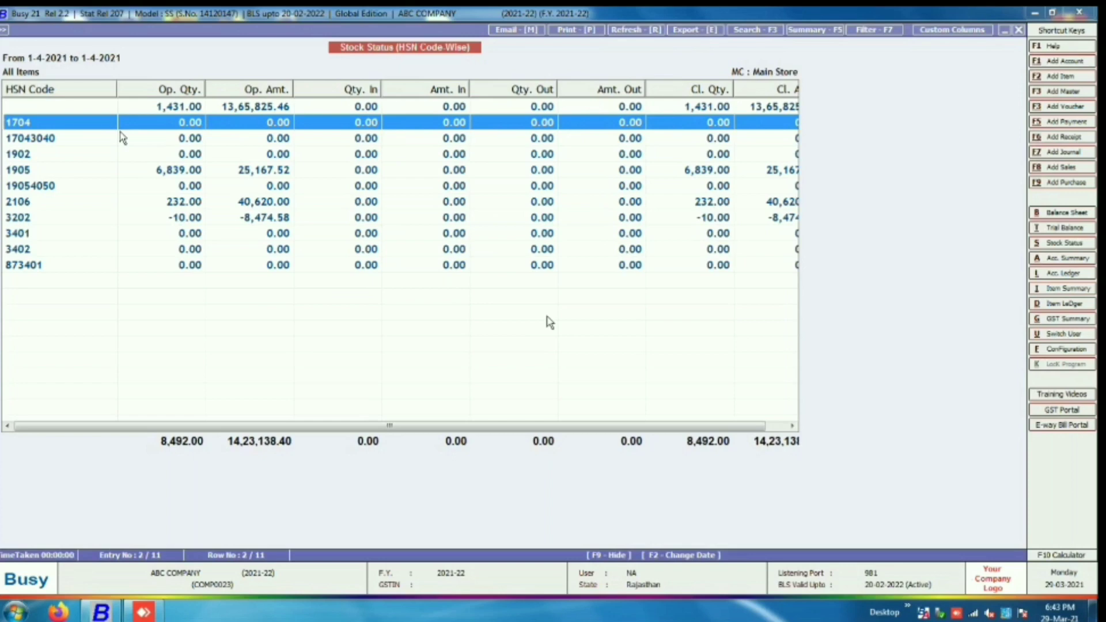
pyautogui.press('Up')
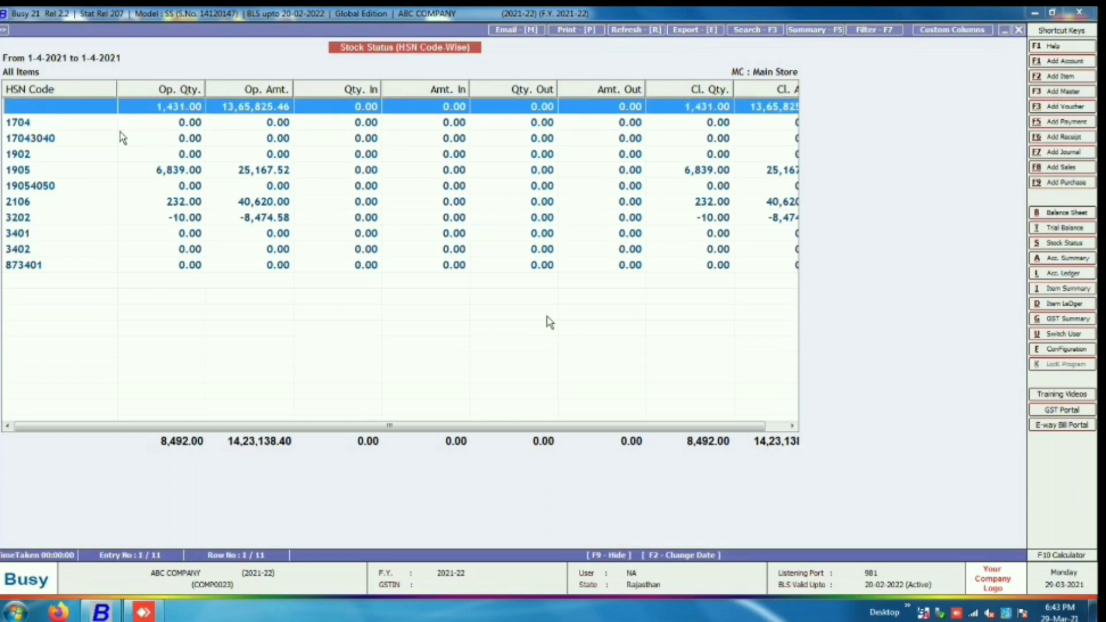
pyautogui.hotkey('shift', 'Down')
pyautogui.hotkey('shift', 'Down')
pyautogui.hotkey('shift', 'Down')
pyautogui.hotkey('shift', 'Down')
pyautogui.hotkey('shift', 'Down')
pyautogui.hotkey('shift', 'Down')
pyautogui.hotkey('shift', 'Down')
pyautogui.hotkey('shift', 'Down')
pyautogui.hotkey('shift', 'Down')
pyautogui.hotkey('shift', 'Down')
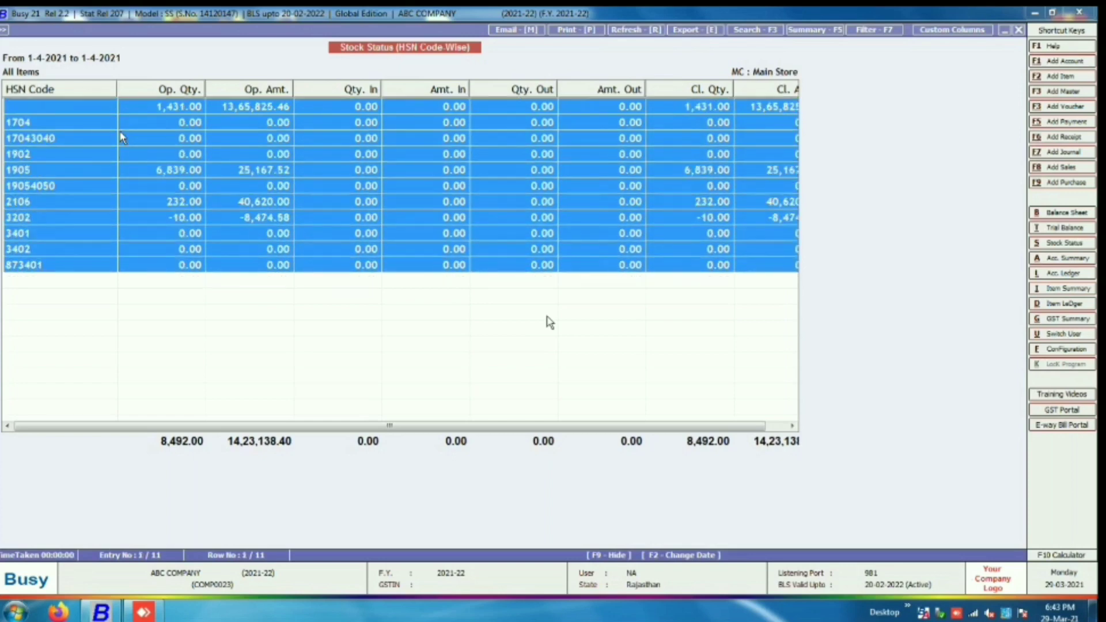
pyautogui.press('Up')
pyautogui.press('Up')
pyautogui.press('Up')
pyautogui.press('Up')
pyautogui.press('Up')
pyautogui.press('Up')
pyautogui.press('Up')
pyautogui.press('Up')
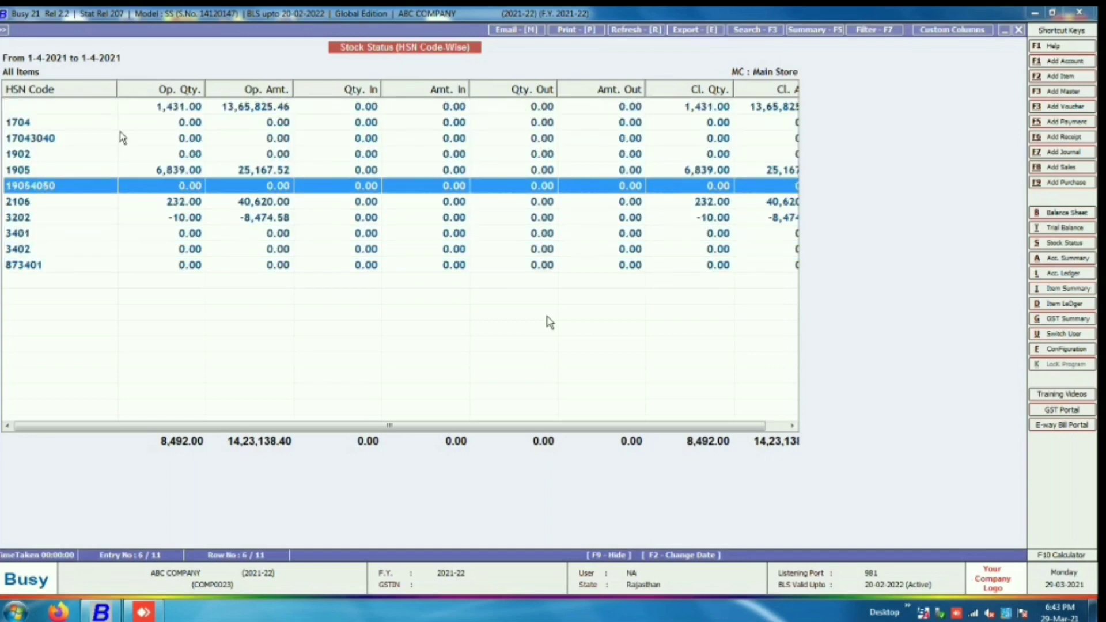
pyautogui.press('Up')
pyautogui.press('Up')
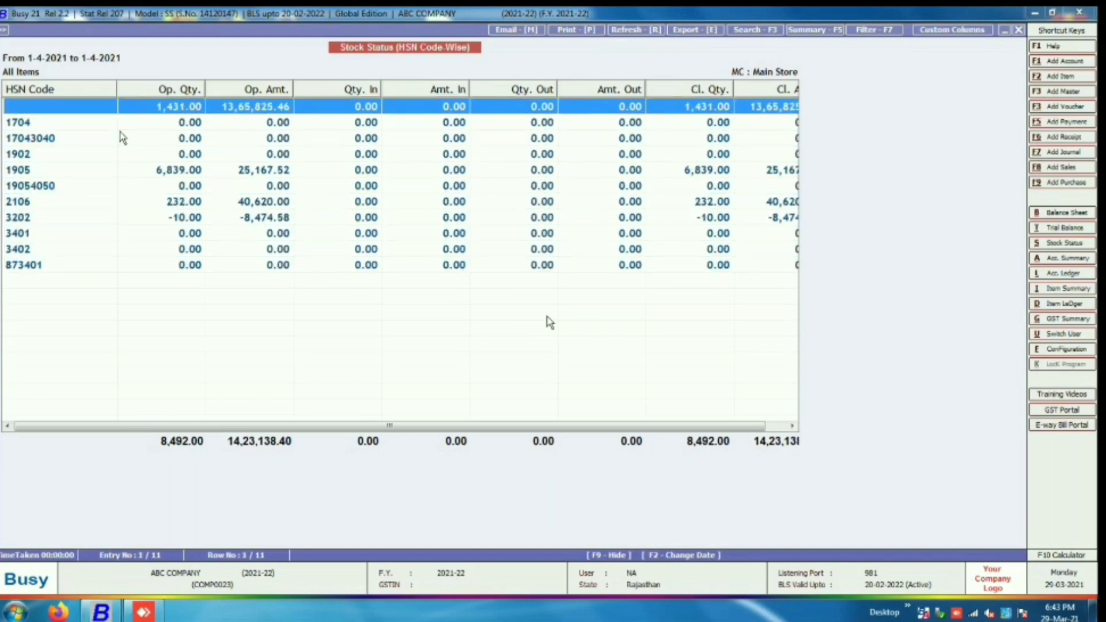
# Copy all rows of the HSN code-wise stock report, from the blank code row through 873401
pyautogui.hotkey('shift', 'Down')
pyautogui.hotkey('shift', 'Down')
pyautogui.hotkey('shift', 'Down')
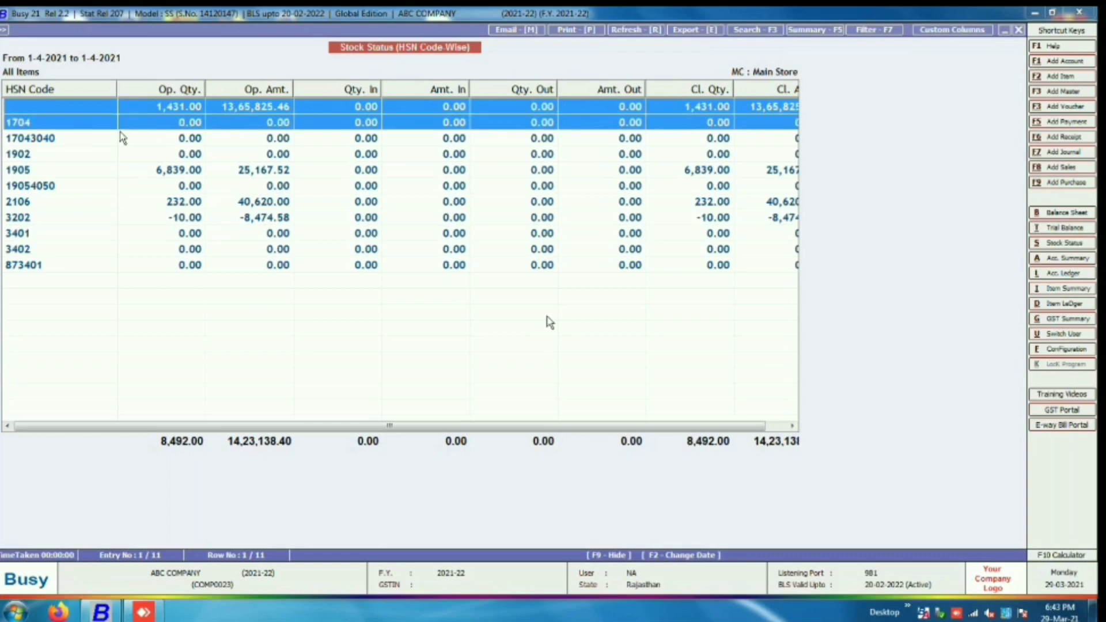
pyautogui.hotkey('shift', 'Down')
pyautogui.hotkey('shift', 'Down')
pyautogui.hotkey('shift', 'Down')
pyautogui.hotkey('shift', 'Down')
pyautogui.hotkey('shift', 'Down')
pyautogui.hotkey('shift', 'Down')
pyautogui.hotkey('shift', 'Down')
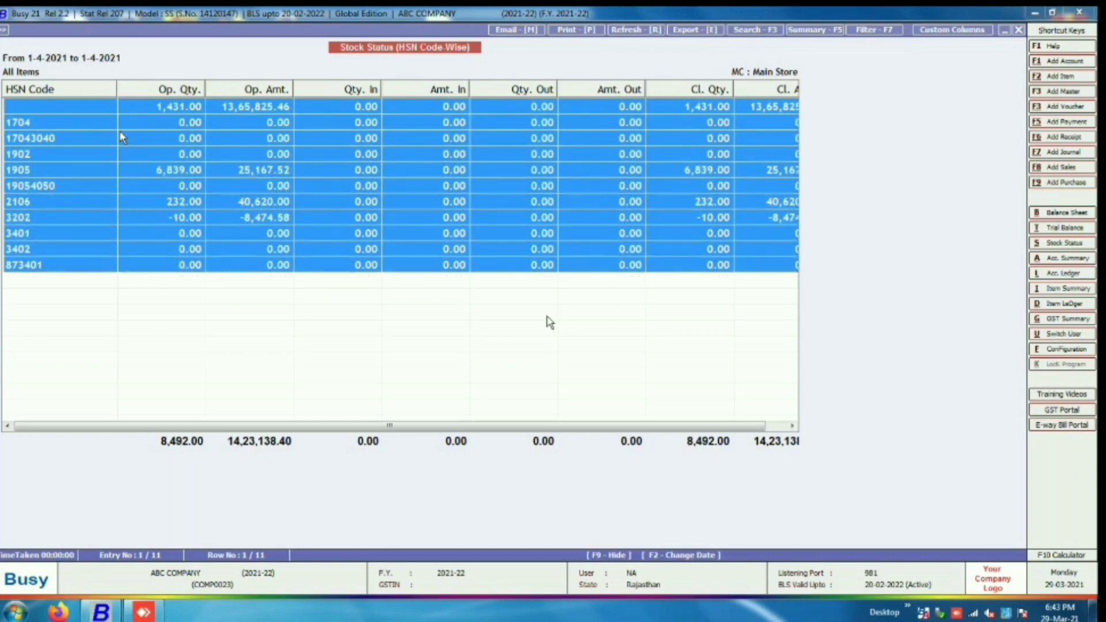
pyautogui.hotkey('shift', 'Up')
pyautogui.hotkey('shift', 'Up')
pyautogui.hotkey('shift', 'Up')
pyautogui.hotkey('shift', 'Up')
pyautogui.hotkey('shift', 'Up')
pyautogui.hotkey('shift', 'Up')
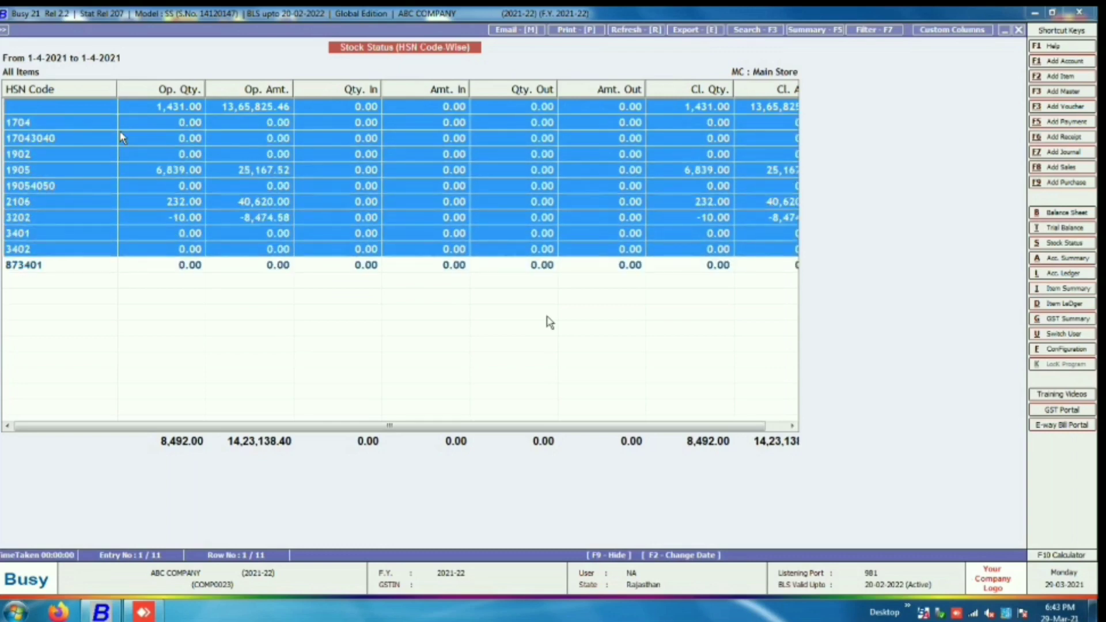
pyautogui.hotkey('shift', 'Down')
pyautogui.hotkey('shift', 'Down')
pyautogui.hotkey('shift', 'Down')
pyautogui.hotkey('shift', 'Down')
pyautogui.hotkey('shift', 'Down')
pyautogui.hotkey('shift', 'Down')
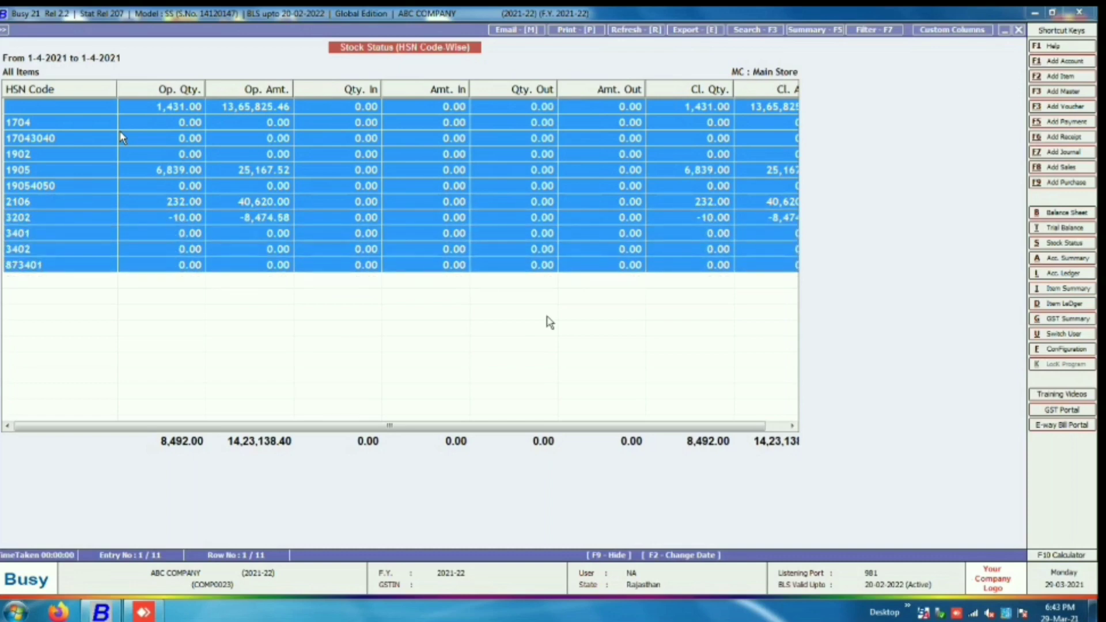
pyautogui.hotkey('ctrl', 'c')
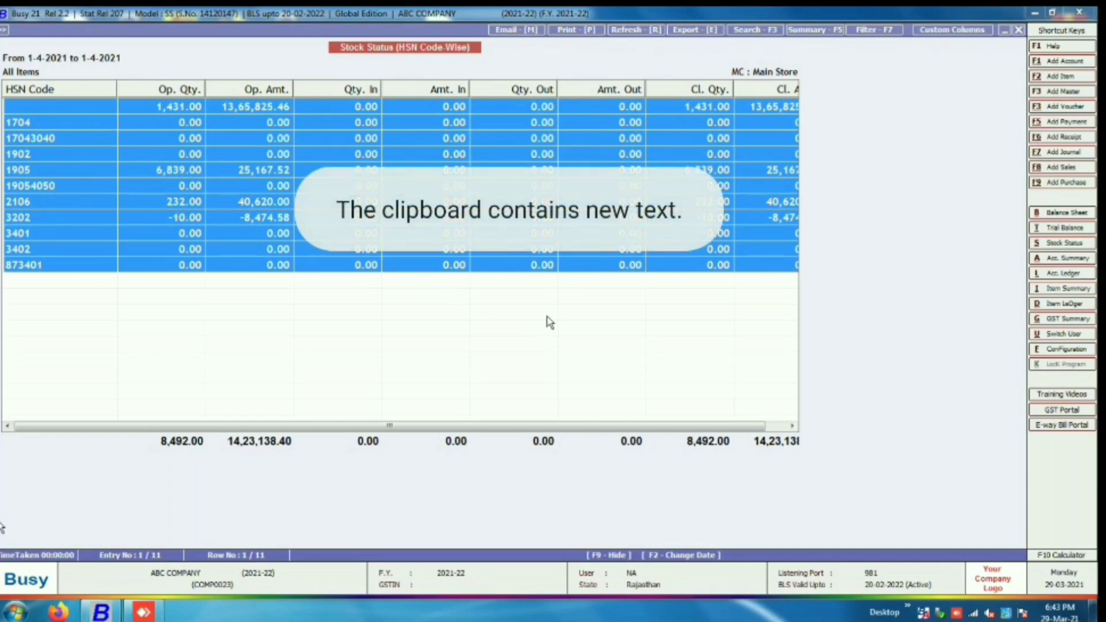
# Switch to a new Microsoft Office Excel 2007 workbook and paste the copied stock report at A1 of Sheet1
pyautogui.click(15, 613)
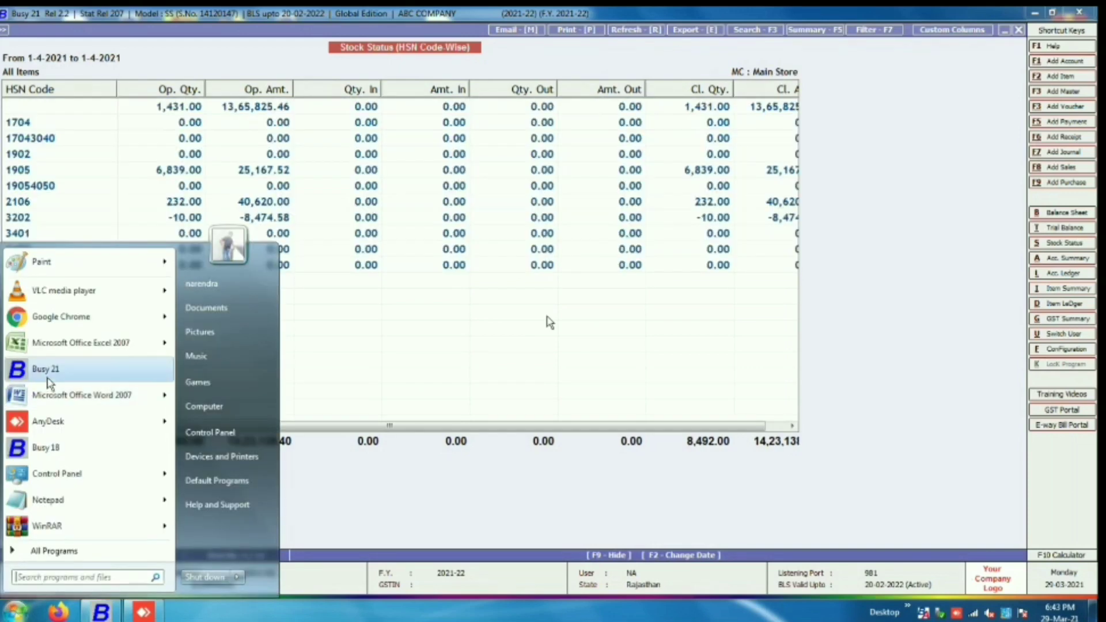
pyautogui.click(55, 343)
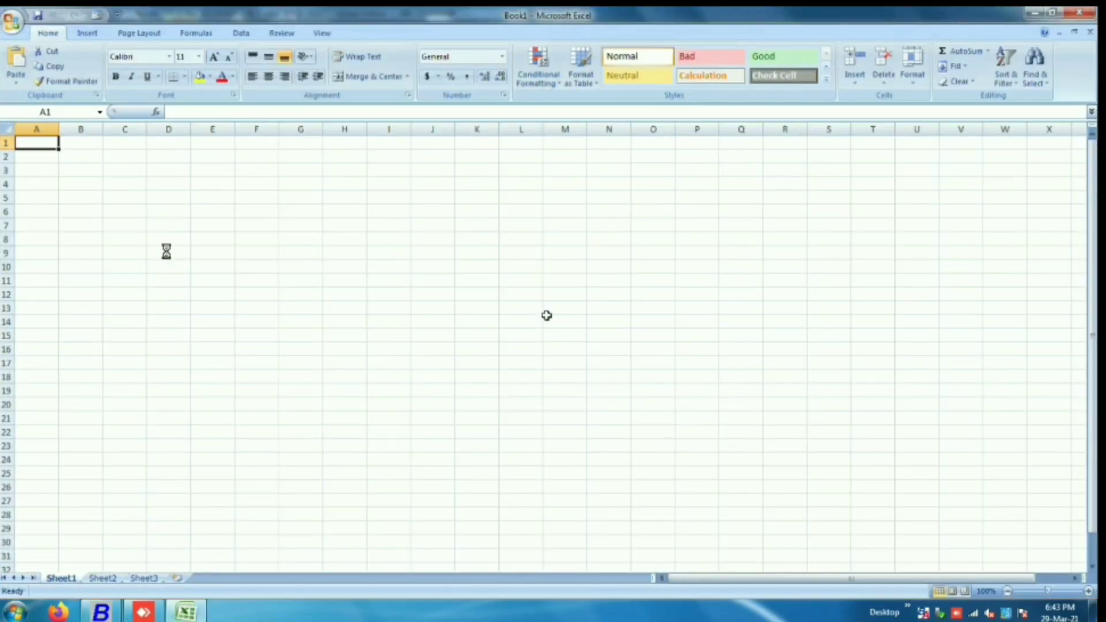
pyautogui.hotkey('ctrl', 'v')
pyautogui.click(174, 334)
# Widen columns A and B of the pasted stock table
pyautogui.moveTo(59, 129); pyautogui.dragTo(157, 128)
pyautogui.click(185, 207)
pyautogui.click(144, 212)
# Examine the HSN codes in column A from row 3 downward, comparing their digit lengths
pyautogui.click(74, 170)
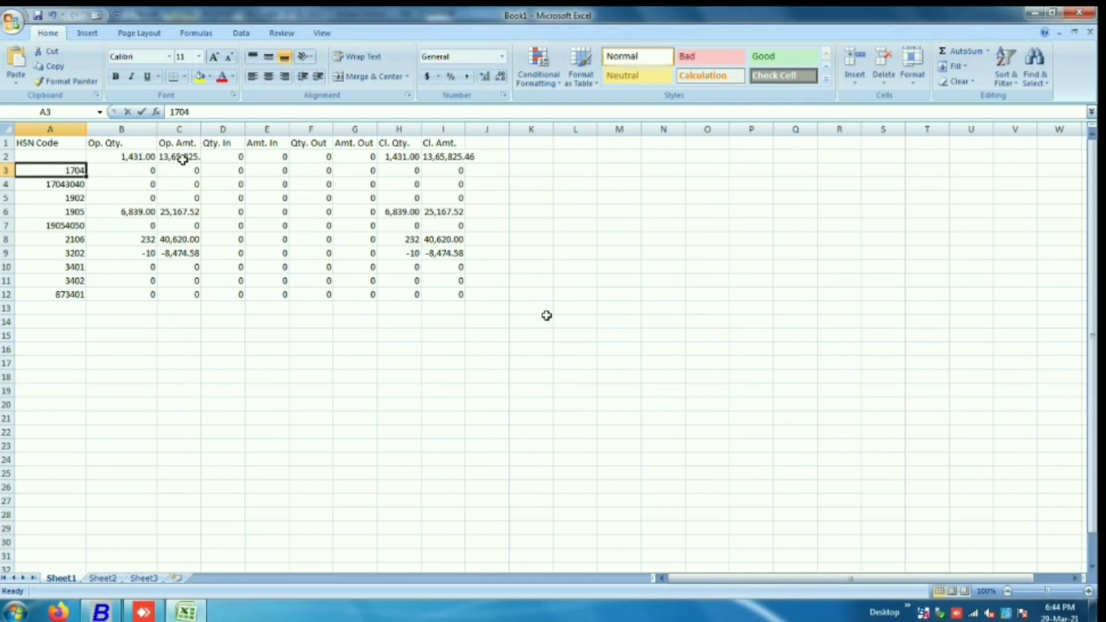
pyautogui.press('F2')
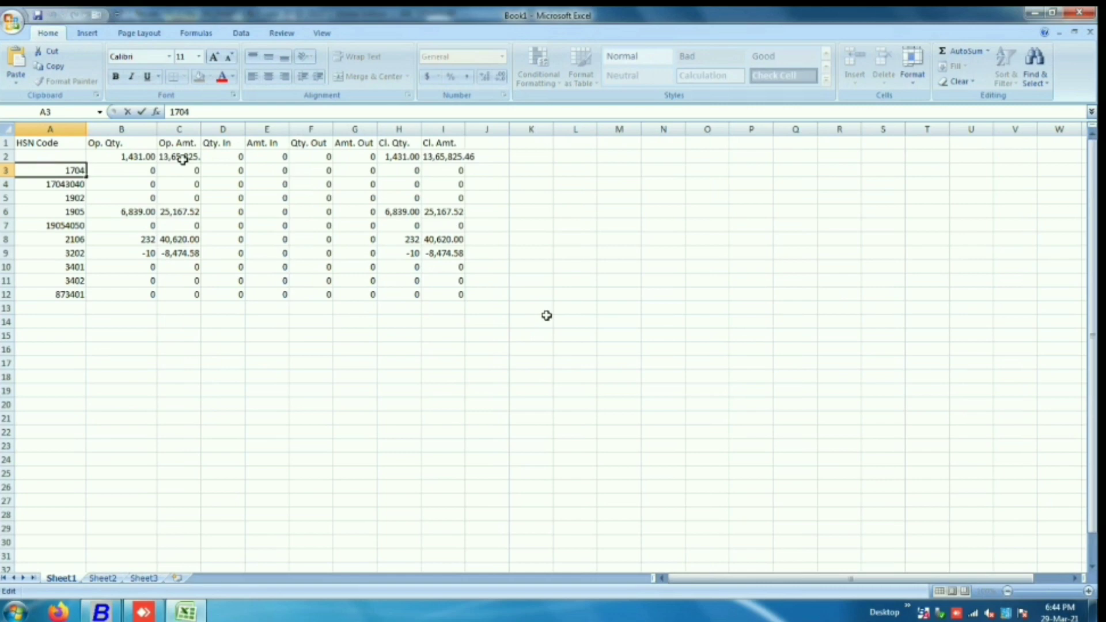
pyautogui.press('Return')
pyautogui.press('Up')
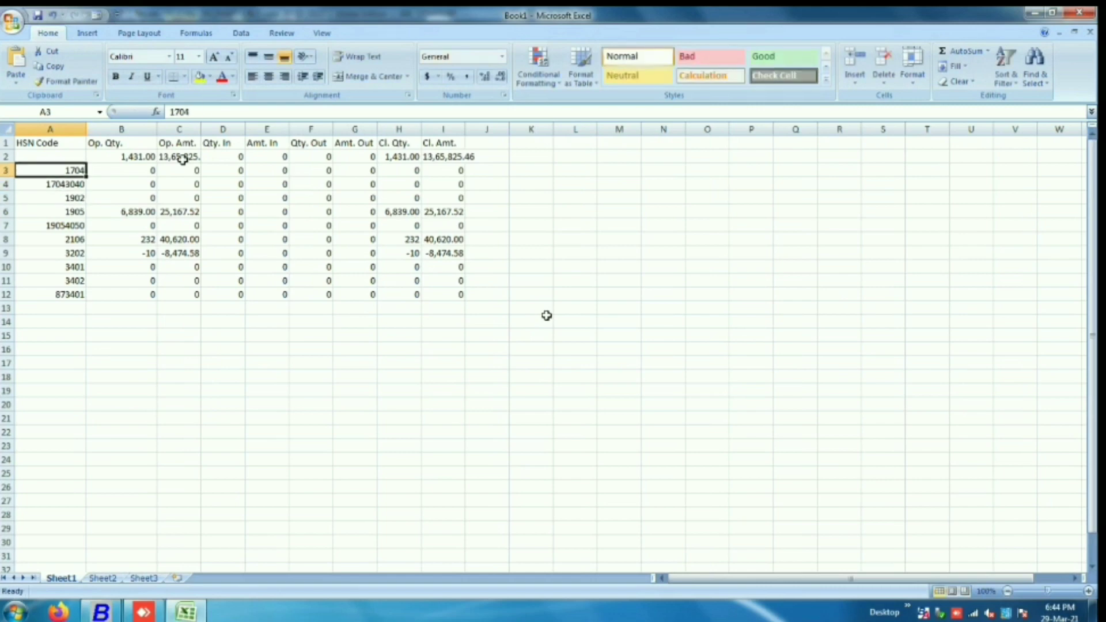
pyautogui.press('Down')
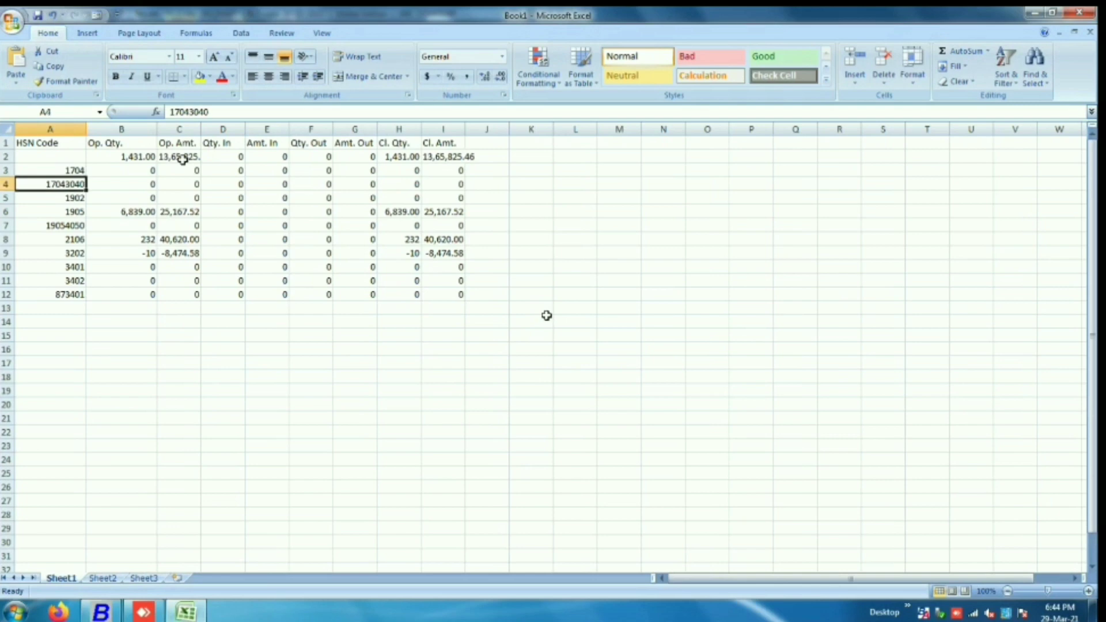
pyautogui.press('Down')
pyautogui.press('Down')
pyautogui.press('Down')
pyautogui.press('Up')
pyautogui.press('Up')
pyautogui.press('Up')
pyautogui.press('Up')
pyautogui.press('Down')
pyautogui.press('Down')
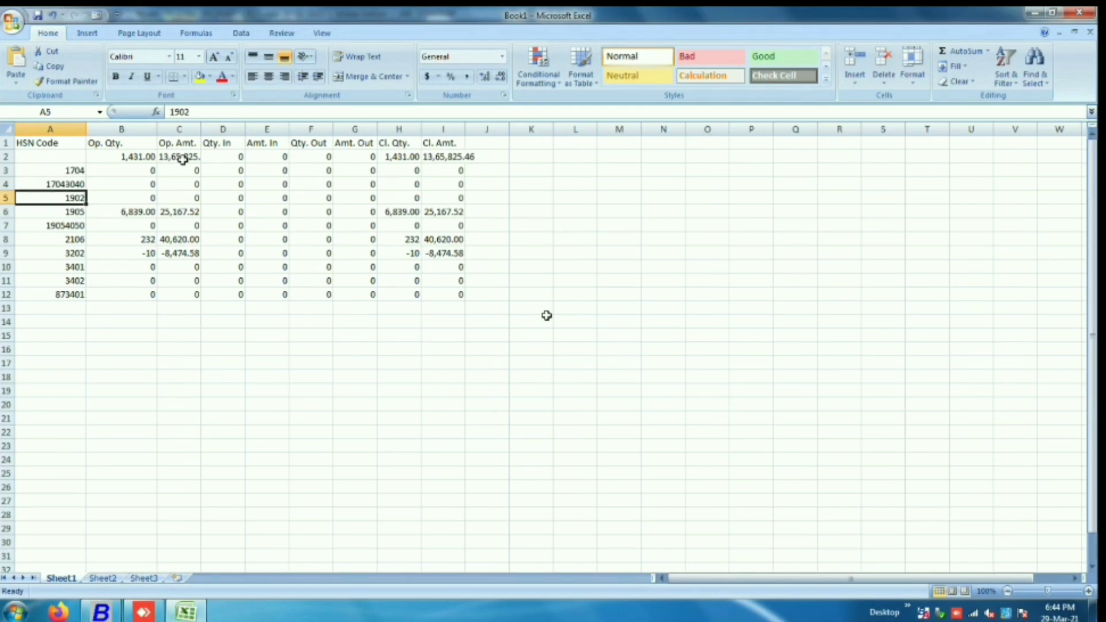
pyautogui.press('Right')
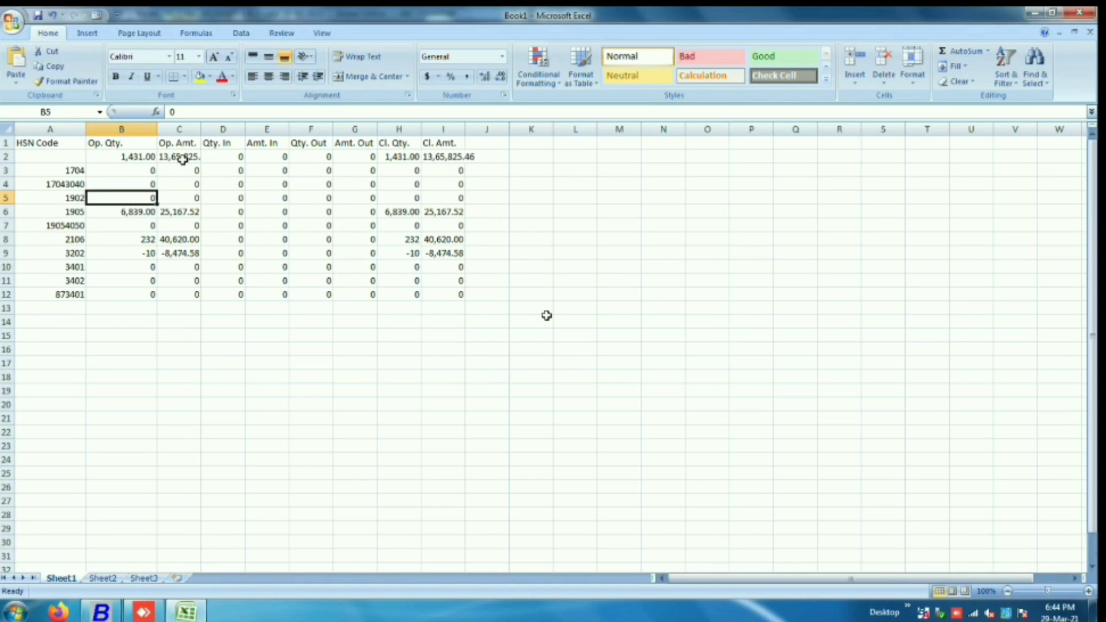
pyautogui.press('Left')
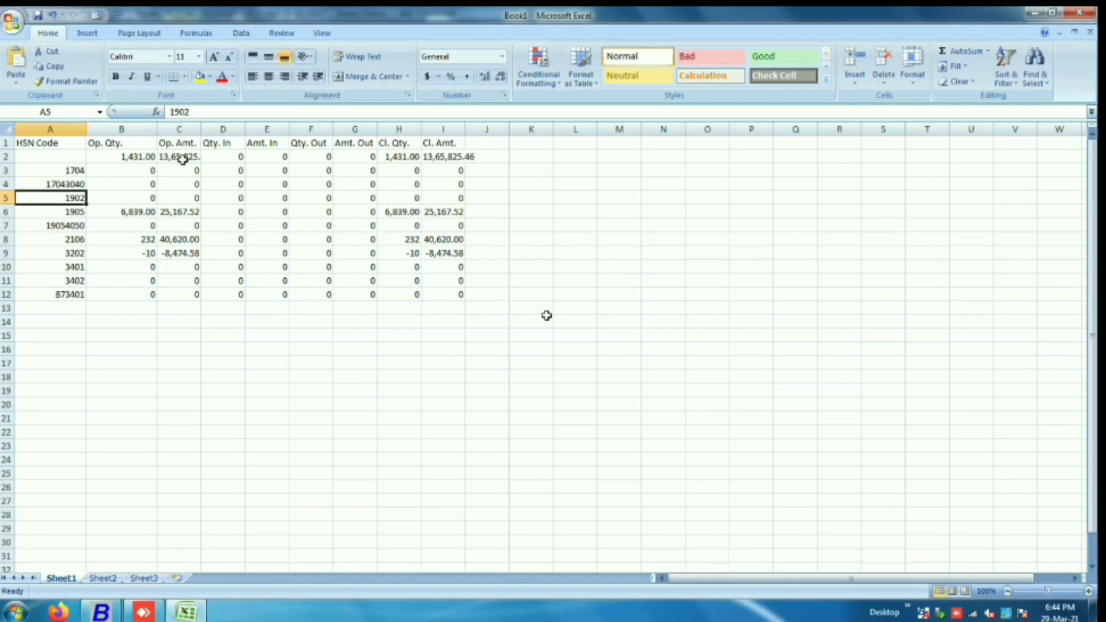
# Extend the HSN code in cell A5 with zeros to 1902000
pyautogui.press('Right')
pyautogui.press('Left')
pyautogui.press('F2')
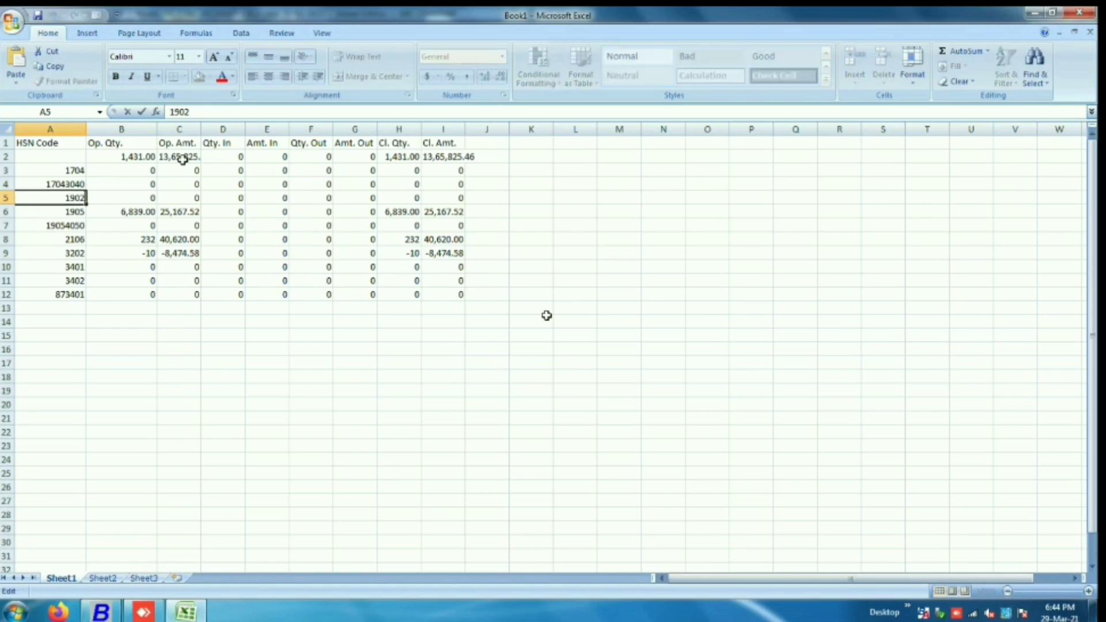
pyautogui.write('000')
pyautogui.press('Return')
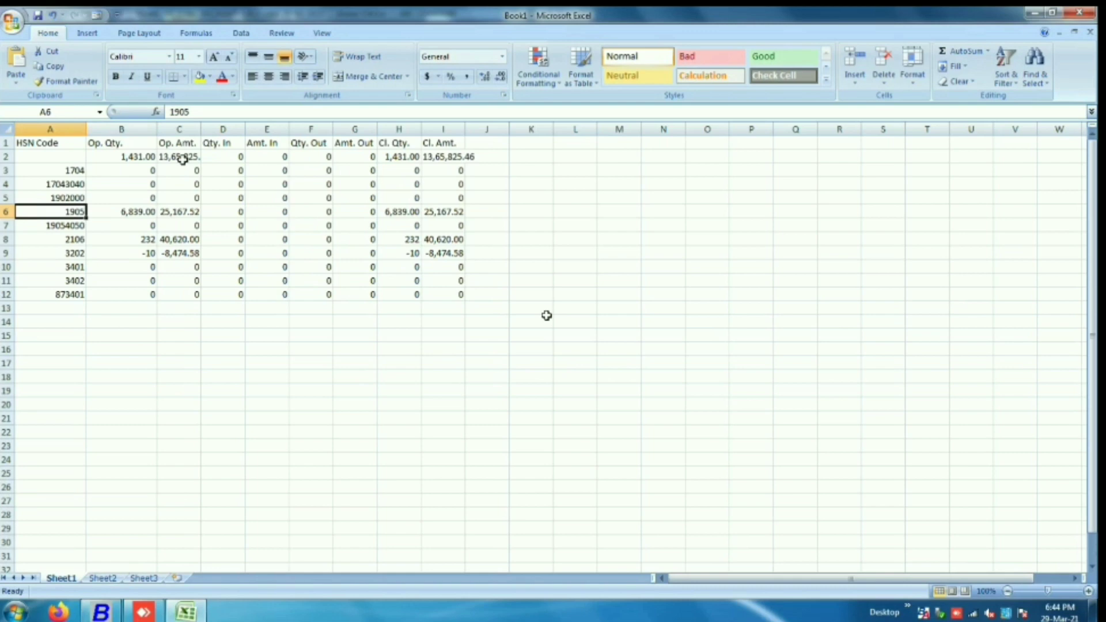
pyautogui.press('Up')
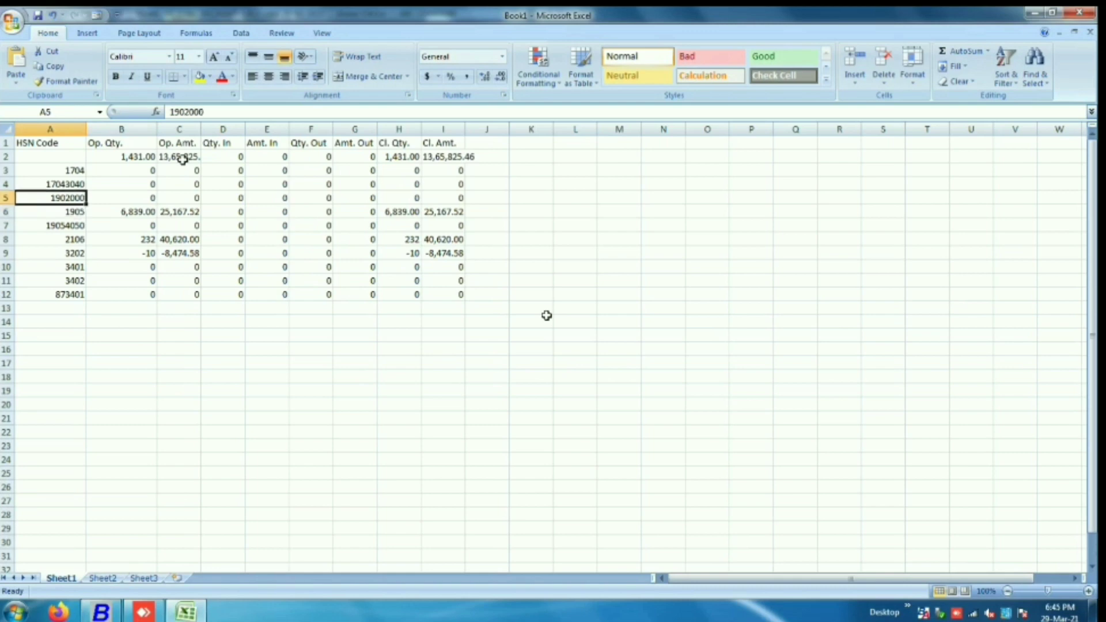
# Extend the HSN code in cell A5 with one more zero to 19020000
pyautogui.press('F2')
pyautogui.write('0')
pyautogui.press('Return')
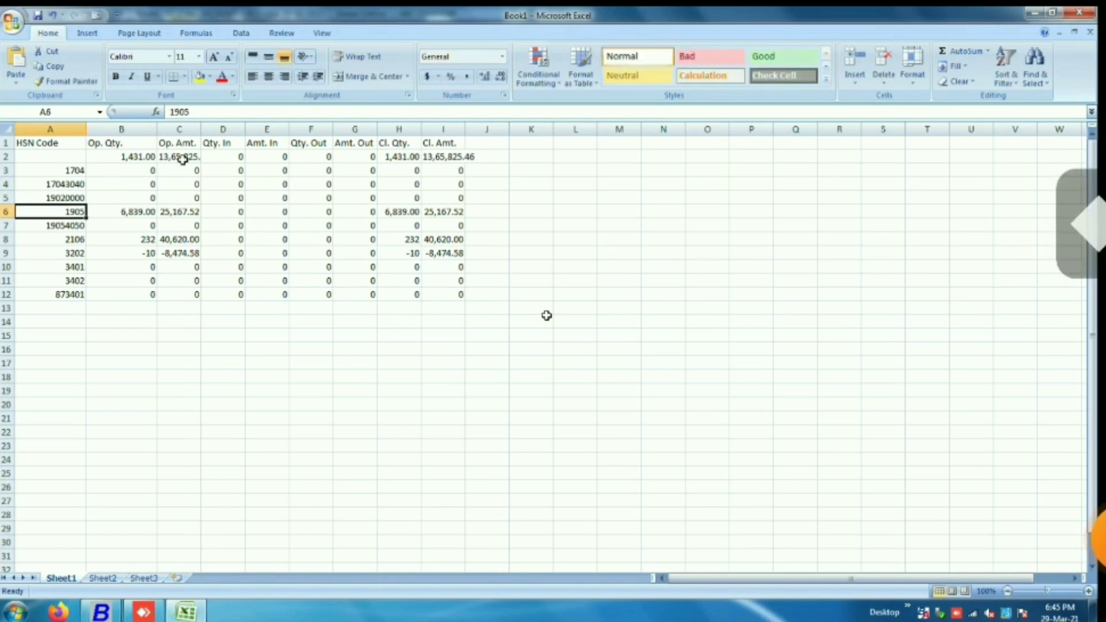
# Shorten the HSN code in cell A5 back to 1902 by removing the added zeros
pyautogui.press('Up')
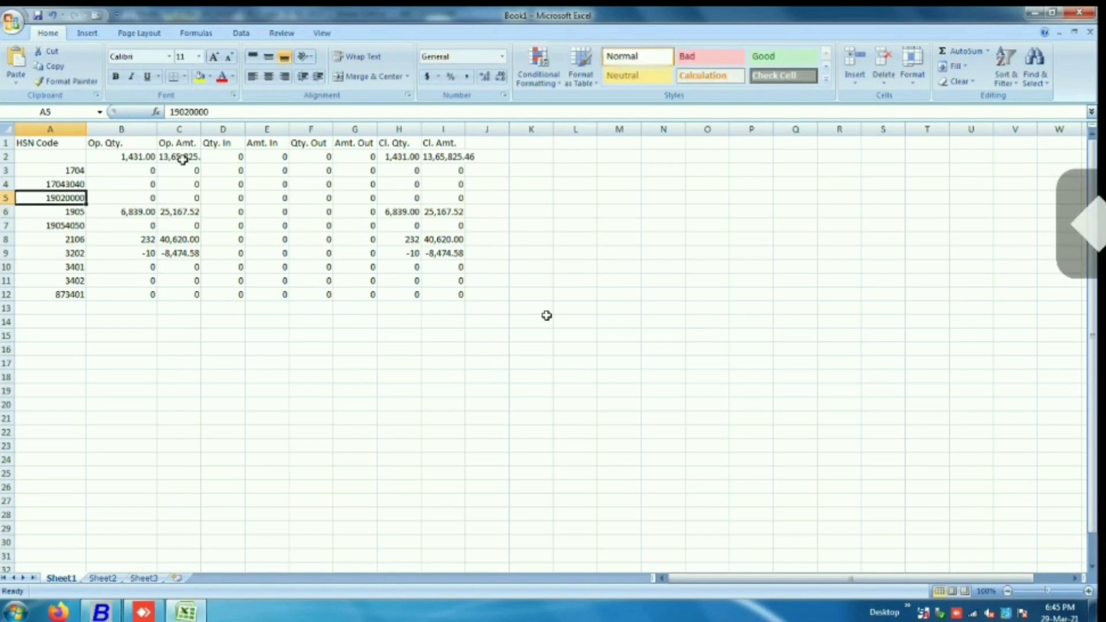
pyautogui.press('F2')
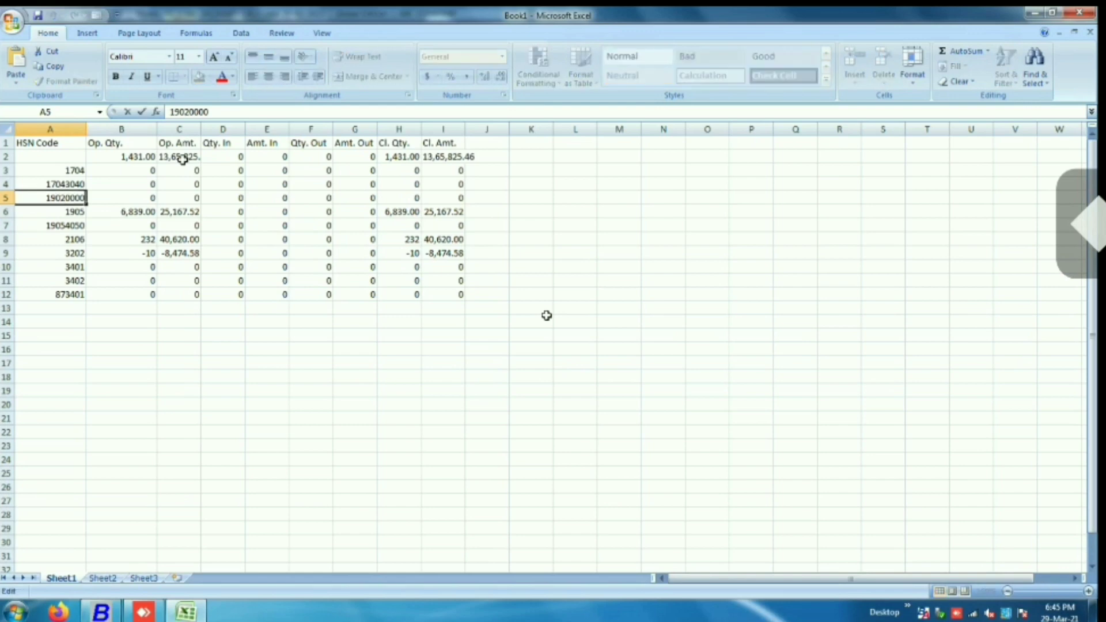
pyautogui.press('BackSpace')
pyautogui.press('BackSpace')
pyautogui.press('BackSpace')
pyautogui.press('BackSpace')
pyautogui.press('BackSpace')
pyautogui.write('2')
pyautogui.press('Return')
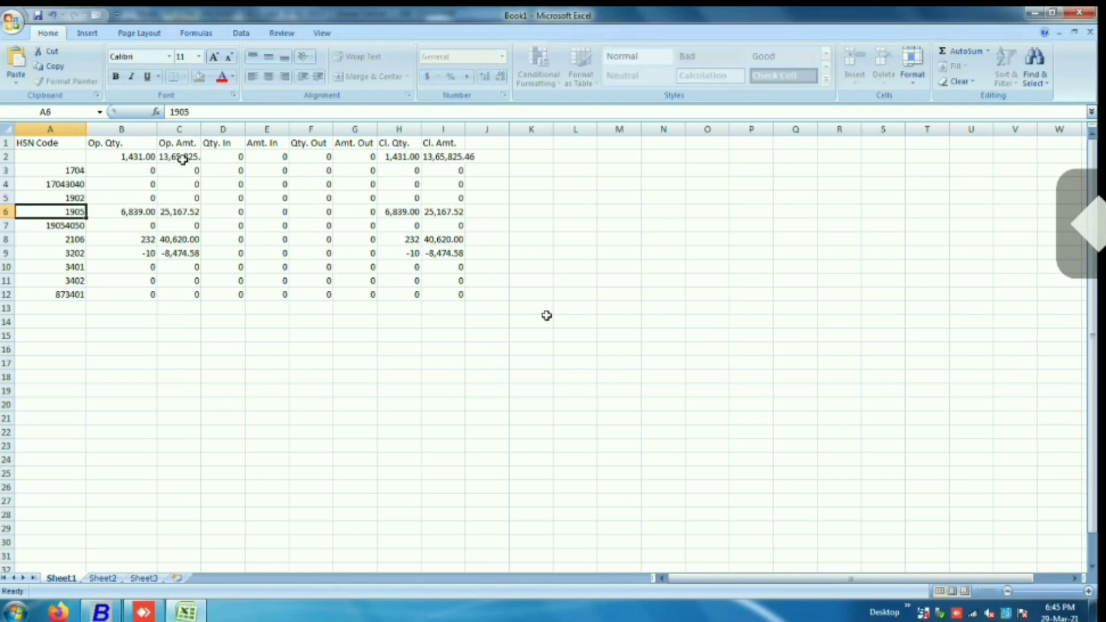
pyautogui.press('Up')
pyautogui.press('Up')
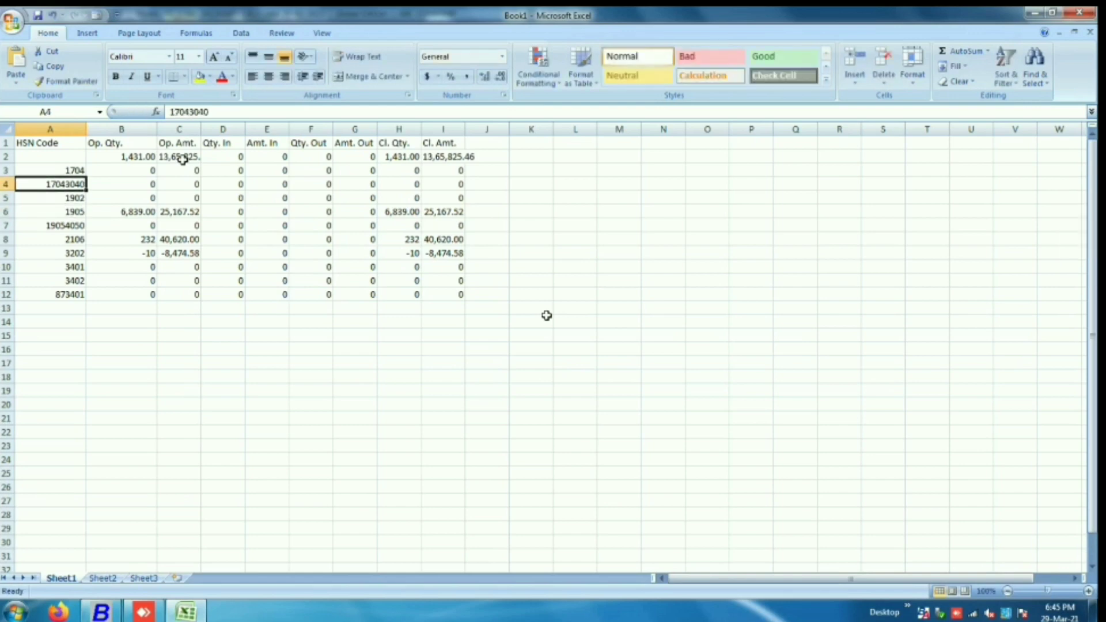
pyautogui.press('Down')
pyautogui.press('Down')
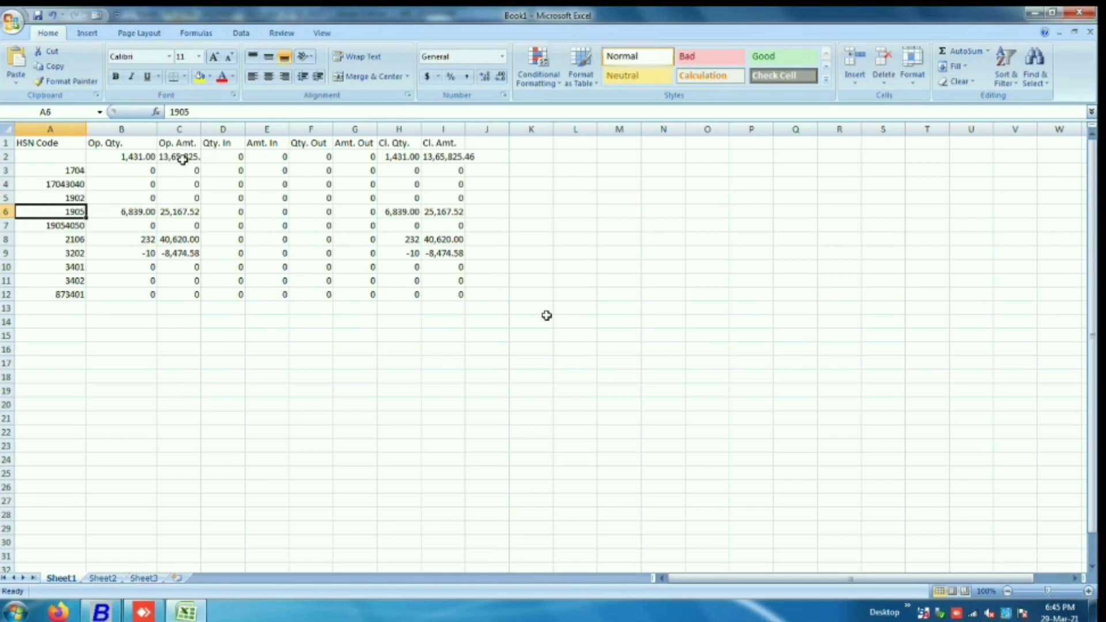
pyautogui.press('Up')
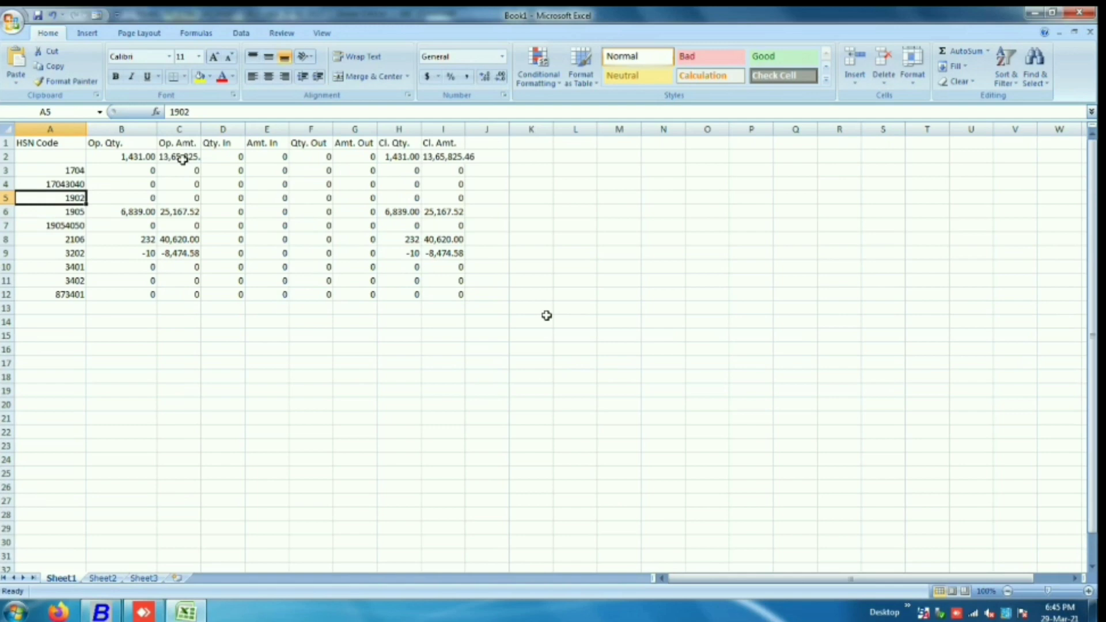
# Switch to Busy and close the HSN code-wise stock status report
pyautogui.hotkey('alt', 'Tab')
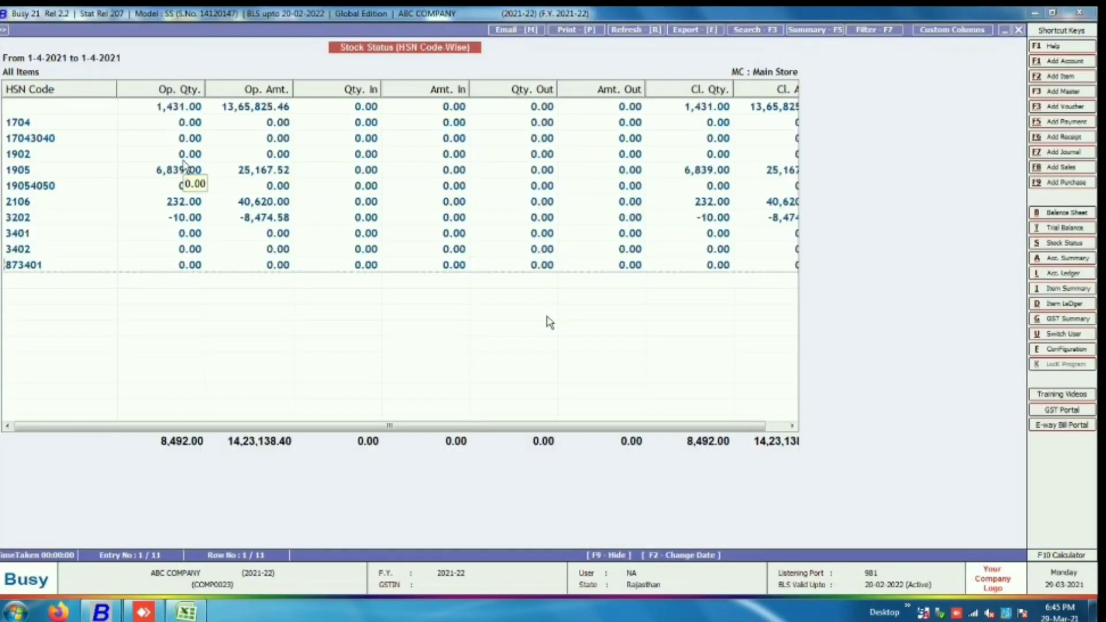
pyautogui.press('Escape')
pyautogui.press('Escape')
pyautogui.press('Escape')
pyautogui.press('Escape')
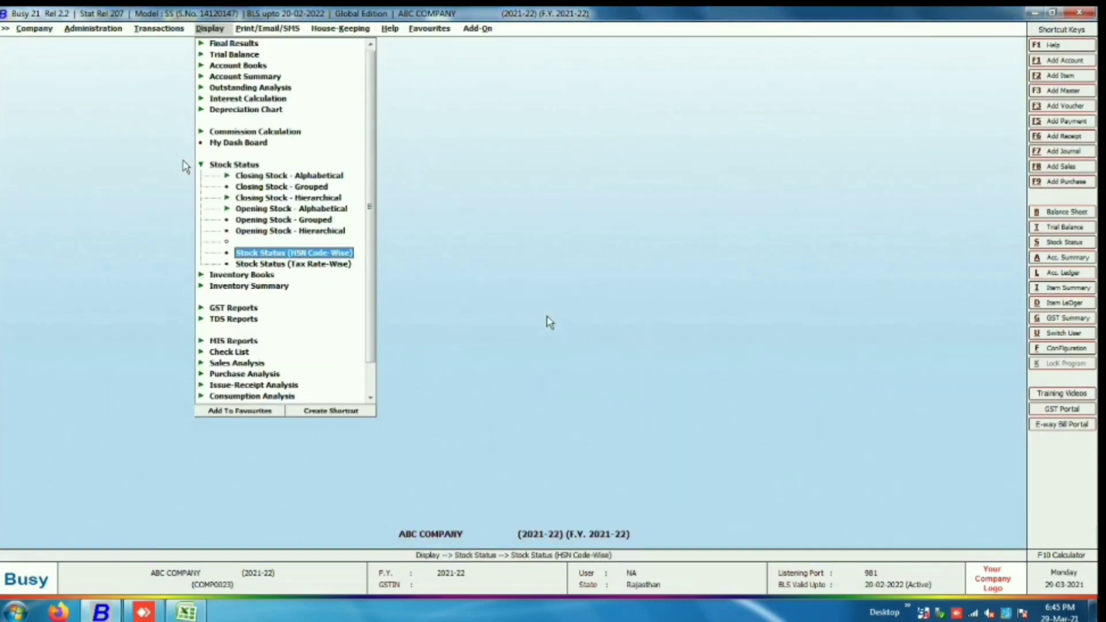
# Open the Update Item Tax Category / HSN Code form among the administration bulk updations
pyautogui.press('Left')
pyautogui.press('Left')
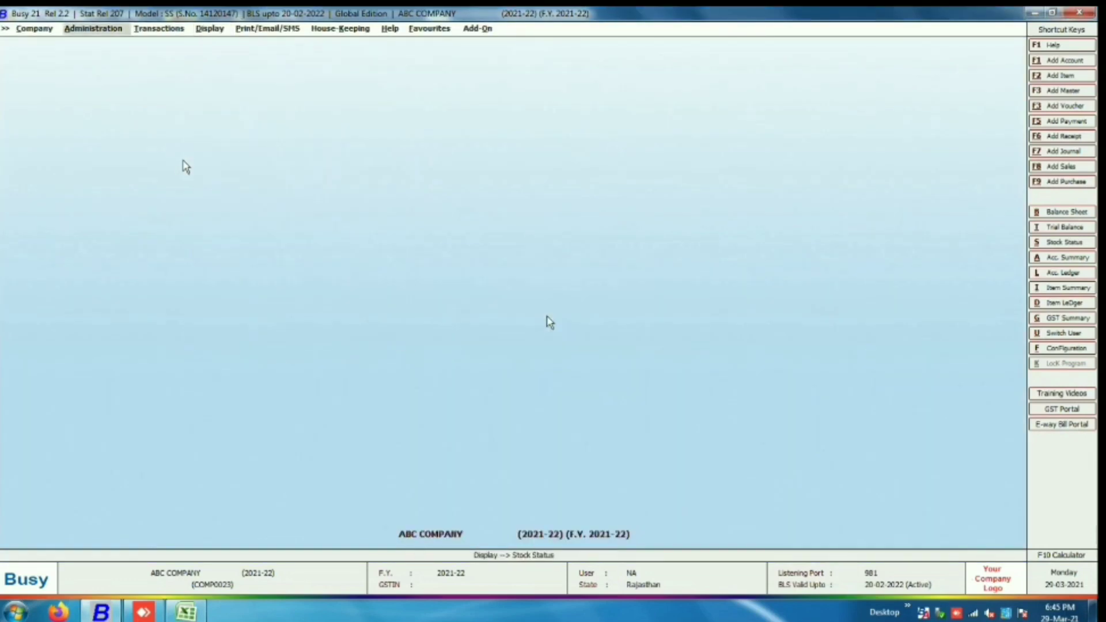
pyautogui.press('Return')
pyautogui.press('Down')
pyautogui.press('Down')
pyautogui.press('Down')
pyautogui.press('Down')
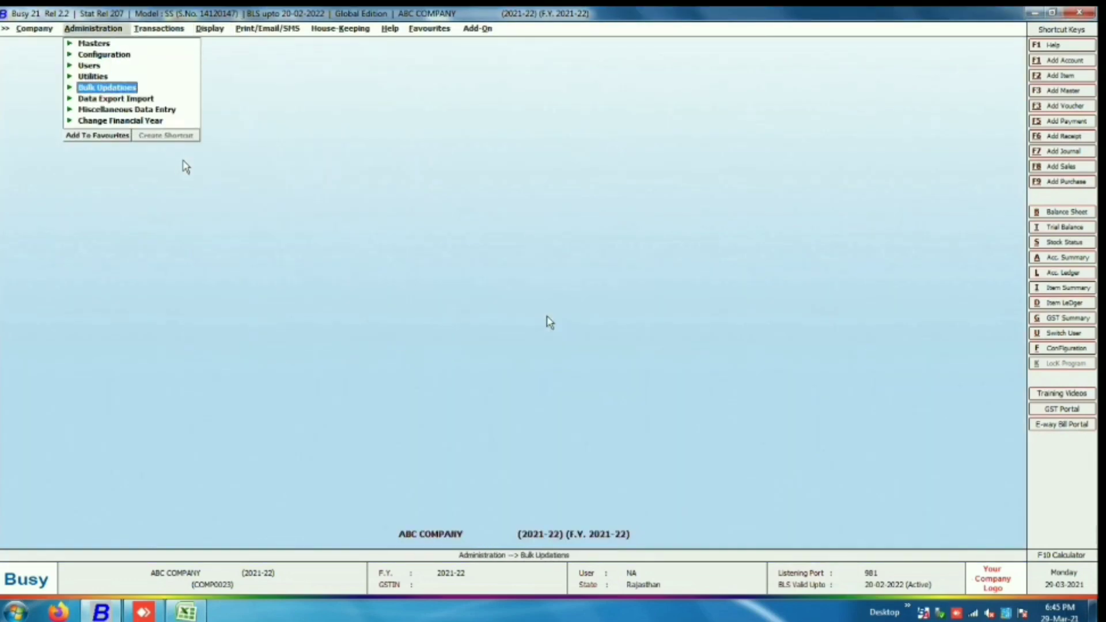
pyautogui.press('Return')
pyautogui.press('Down')
pyautogui.press('Down')
pyautogui.press('Down')
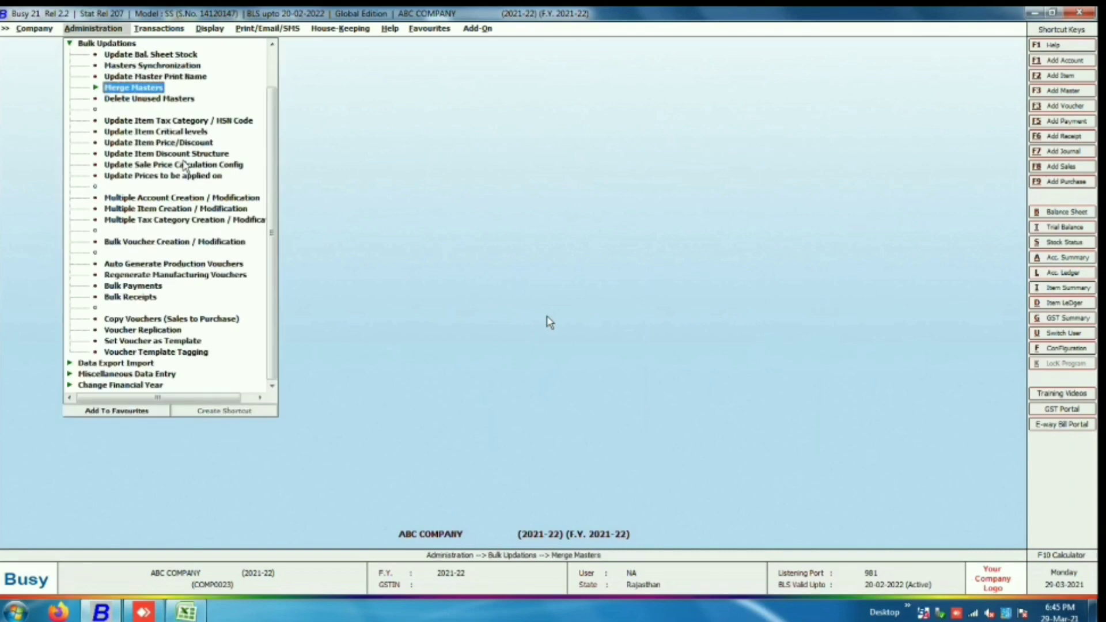
pyautogui.press('Down')
pyautogui.press('Down')
pyautogui.press('Up')
pyautogui.press('Down')
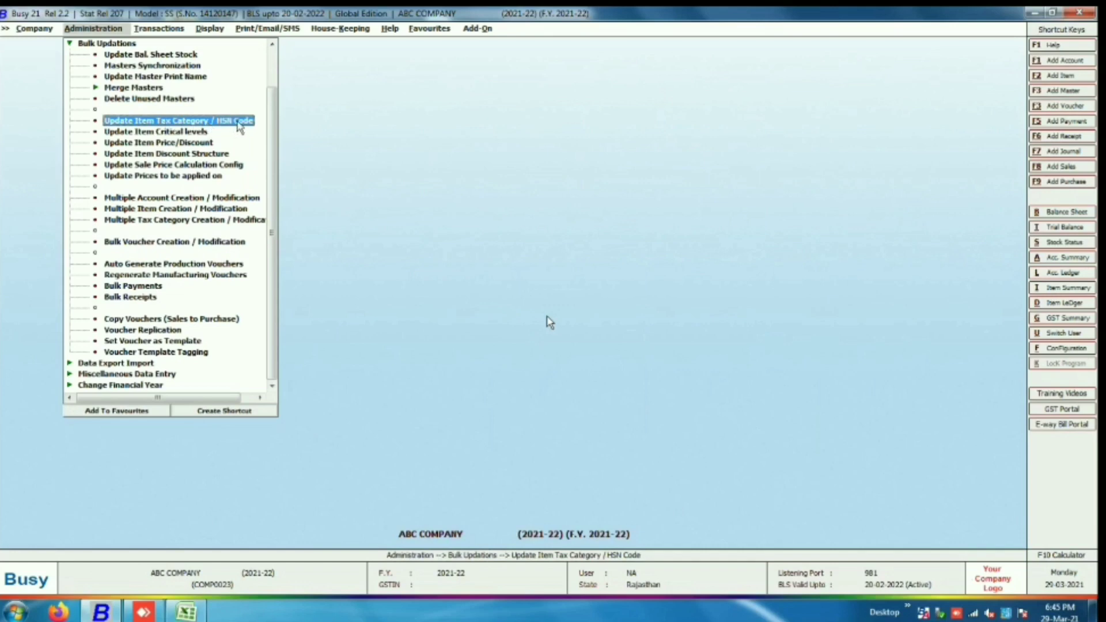
pyautogui.click(137, 122)
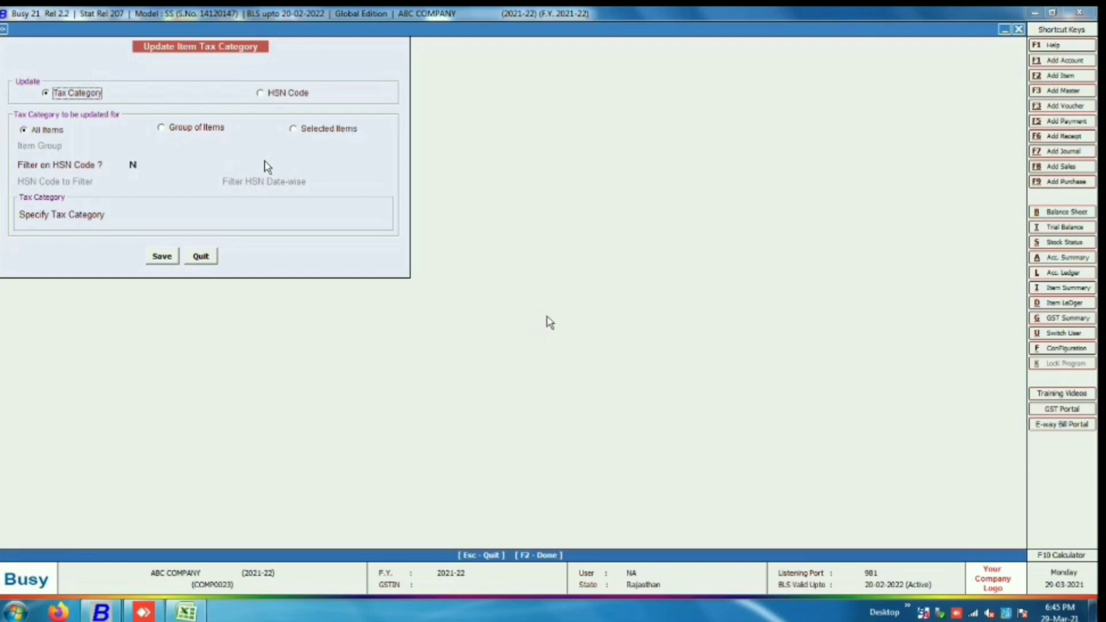
# Set the bulk update to HSN Code for a group of items and choose the item group General
pyautogui.click(282, 99)
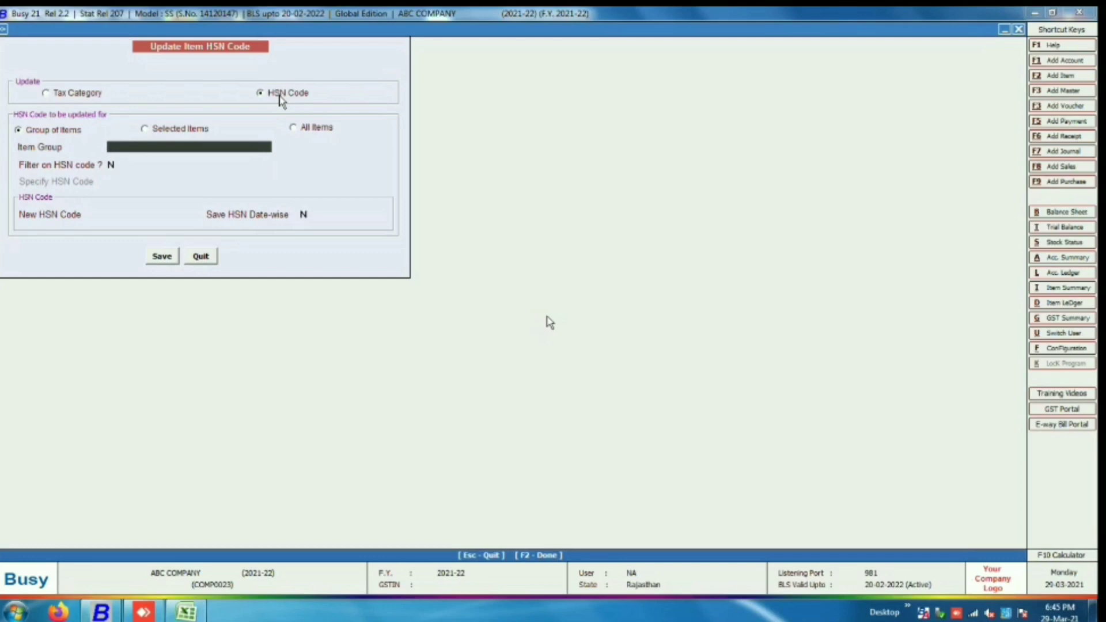
pyautogui.press('Return')
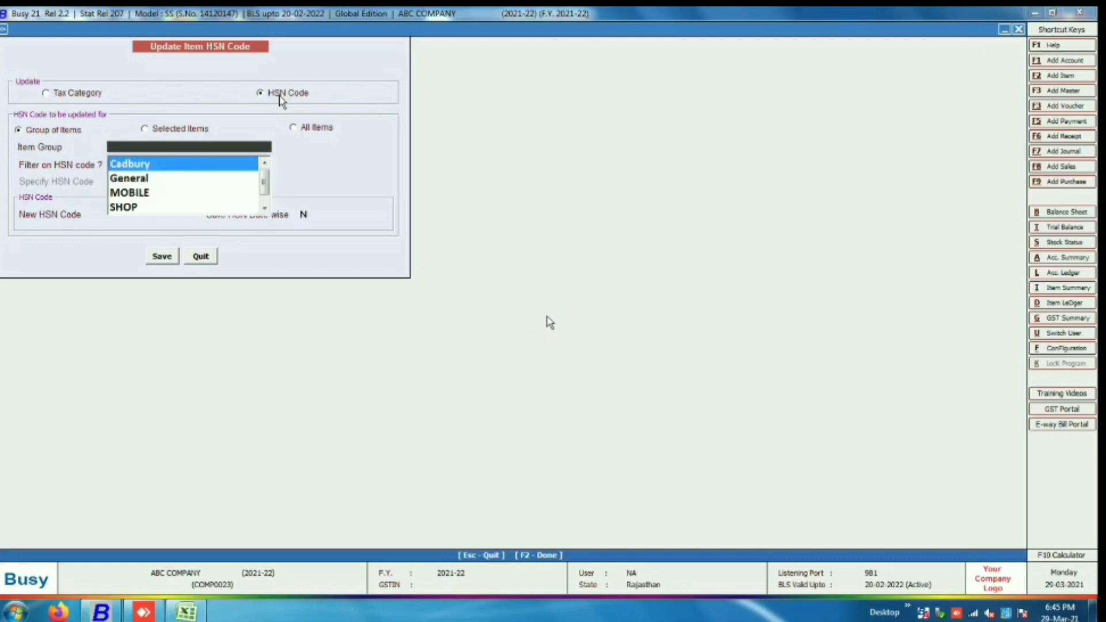
pyautogui.press('Down')
pyautogui.press('Down')
pyautogui.press('Up')
pyautogui.press('Up')
pyautogui.press('Down')
pyautogui.press('Up')
pyautogui.press('Down')
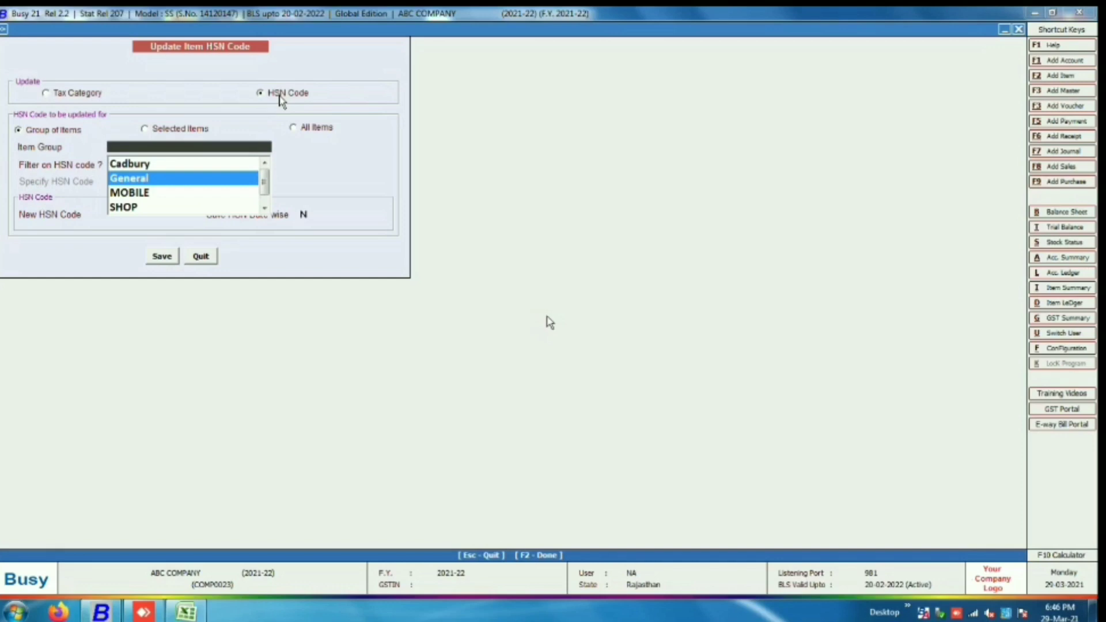
pyautogui.press('Return')
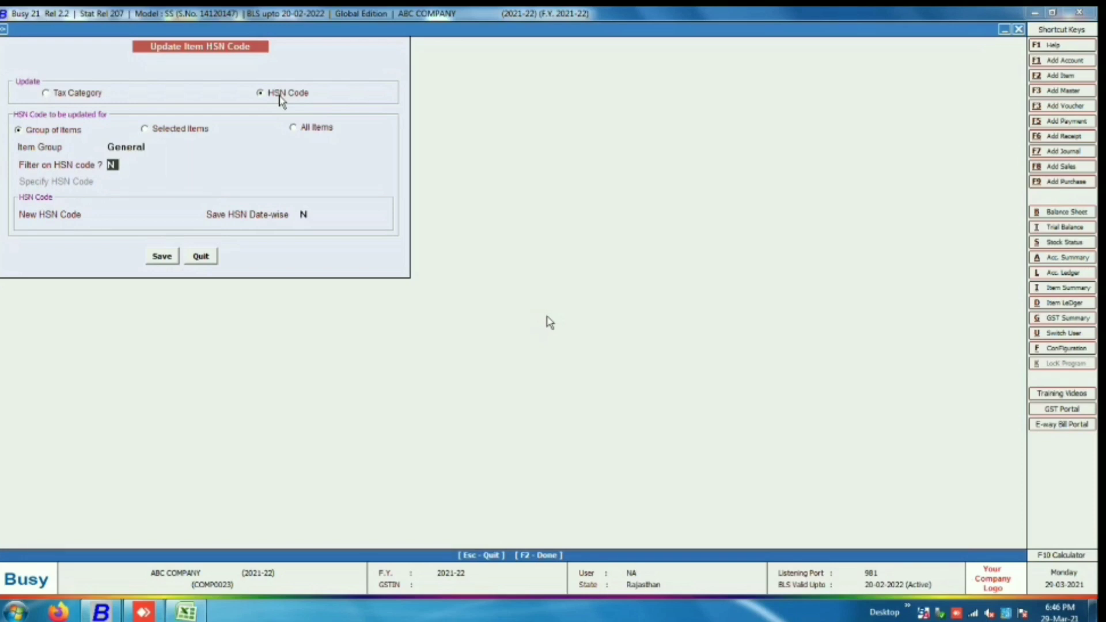
# Enable filtering on HSN code and specify 1902, the code in cell A5 of the Excel sheet, as the filter
pyautogui.write('Y')
pyautogui.press('Return')
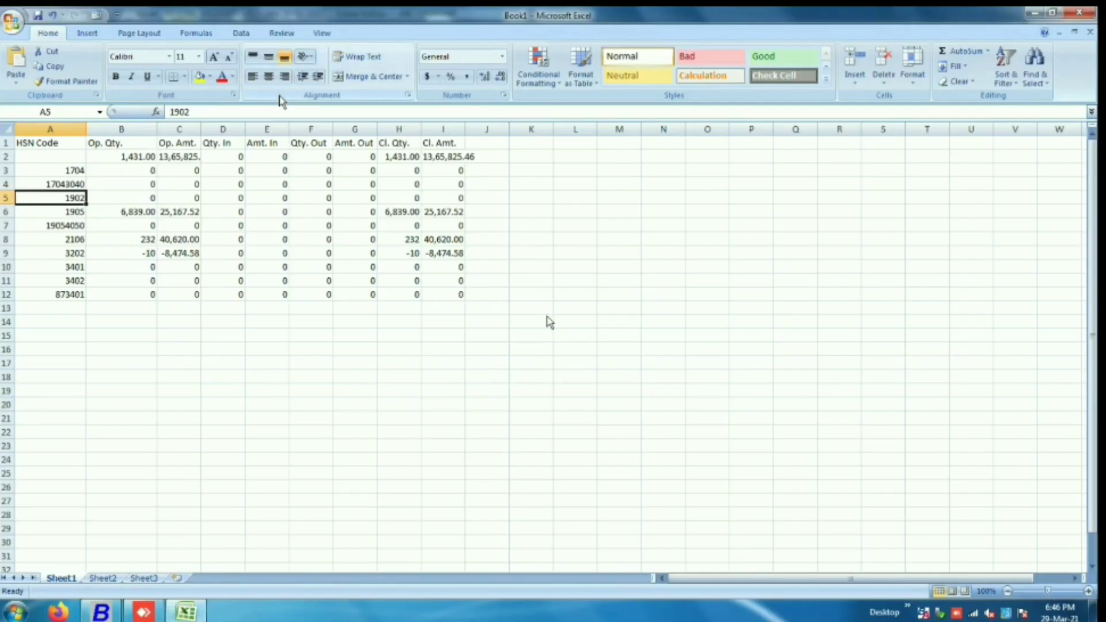
pyautogui.hotkey('alt', 'Tab')
pyautogui.write('1902')
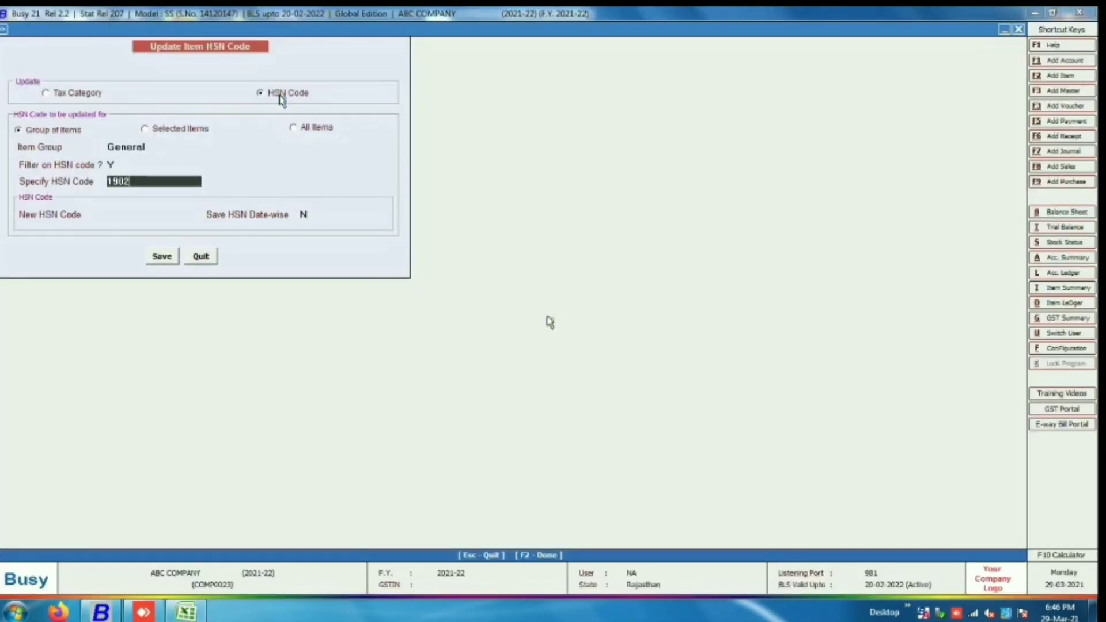
pyautogui.press('Return')
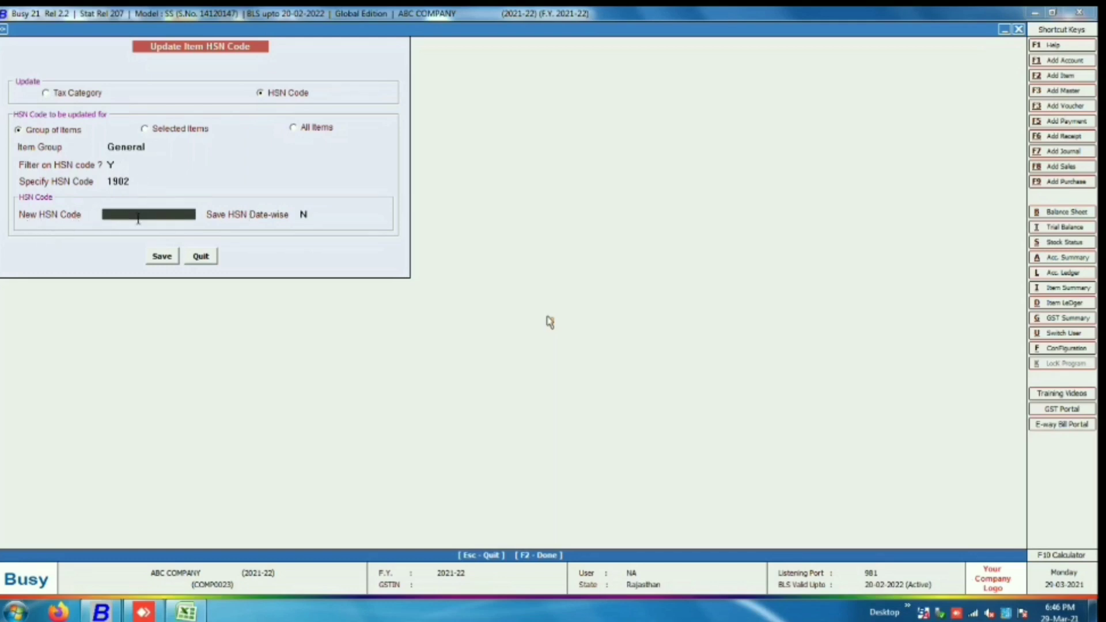
# Enter 19020000 as the new HSN code, save, and run the update in the item master
pyautogui.write('19020000')
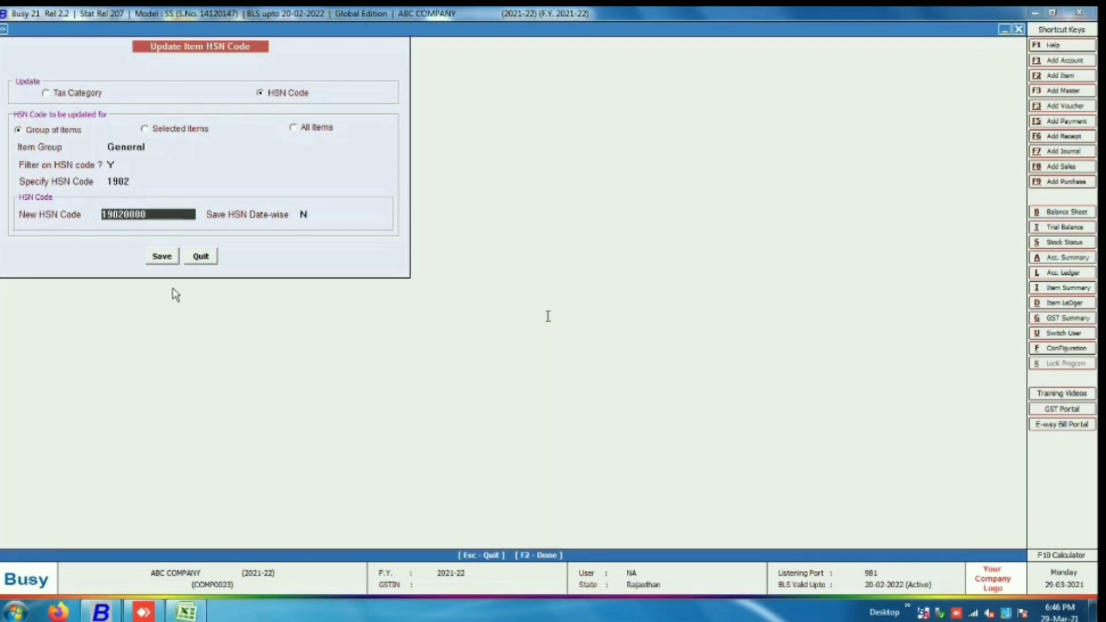
pyautogui.click(163, 258)
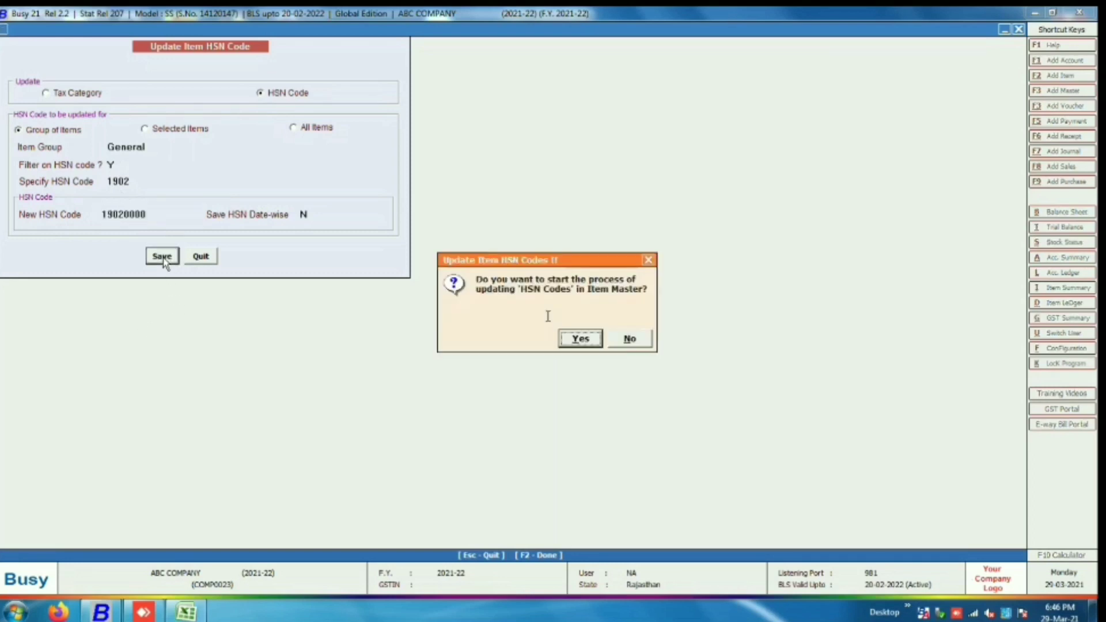
pyautogui.click(584, 339)
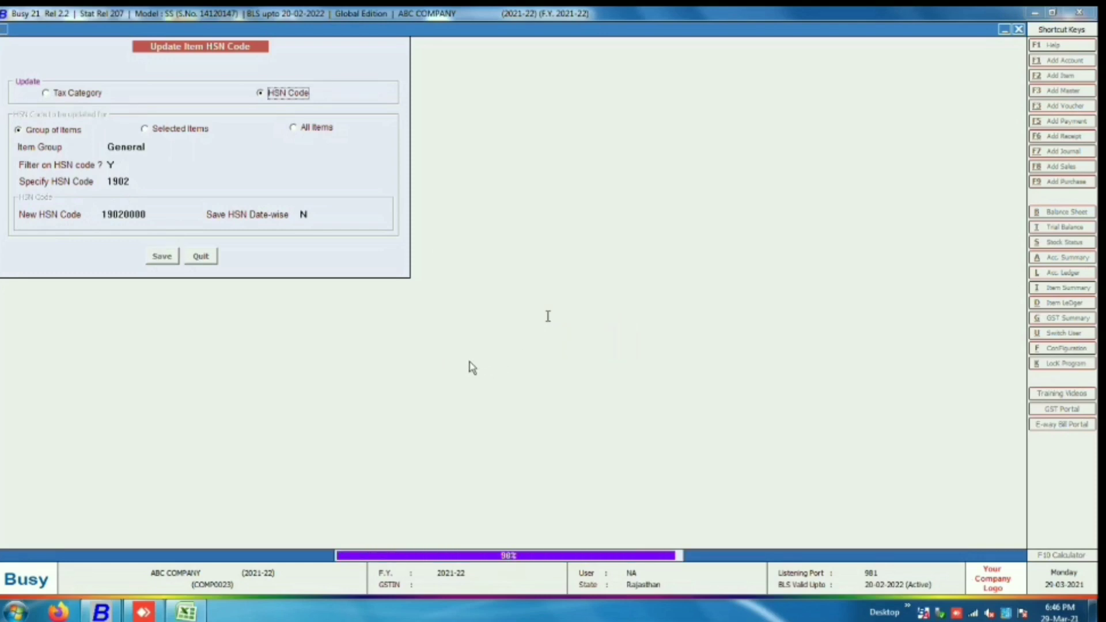
pyautogui.click(628, 337)
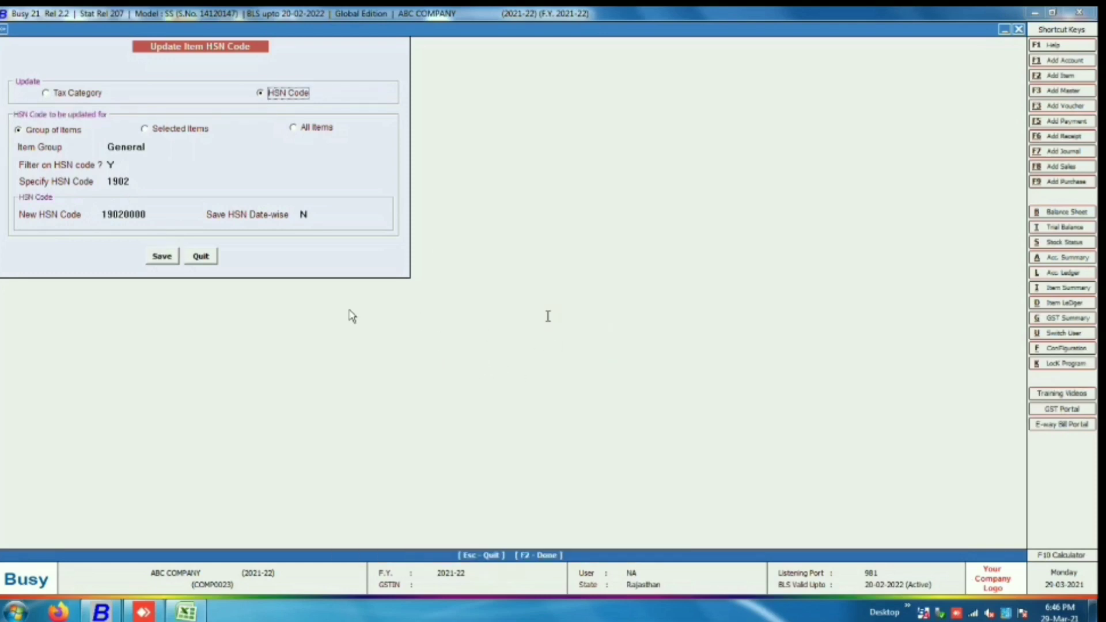
# Switch to Excel and look in column A for another short HSN code, ending on cell A3
pyautogui.hotkey('alt', 'Tab')
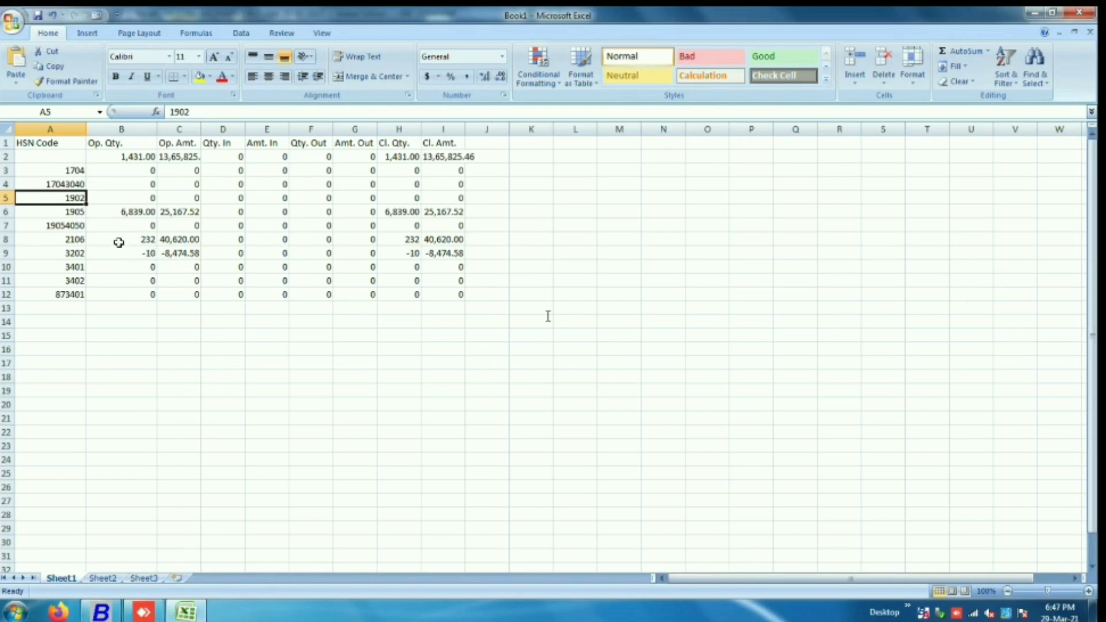
pyautogui.click(77, 217)
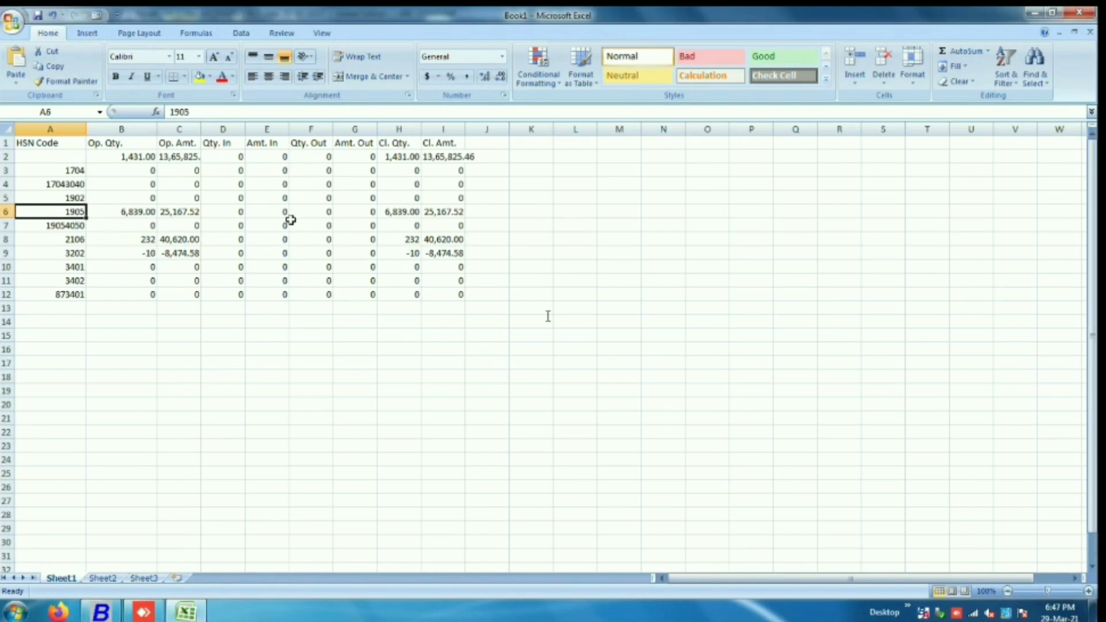
pyautogui.press('Up')
pyautogui.press('Up')
pyautogui.press('Up')
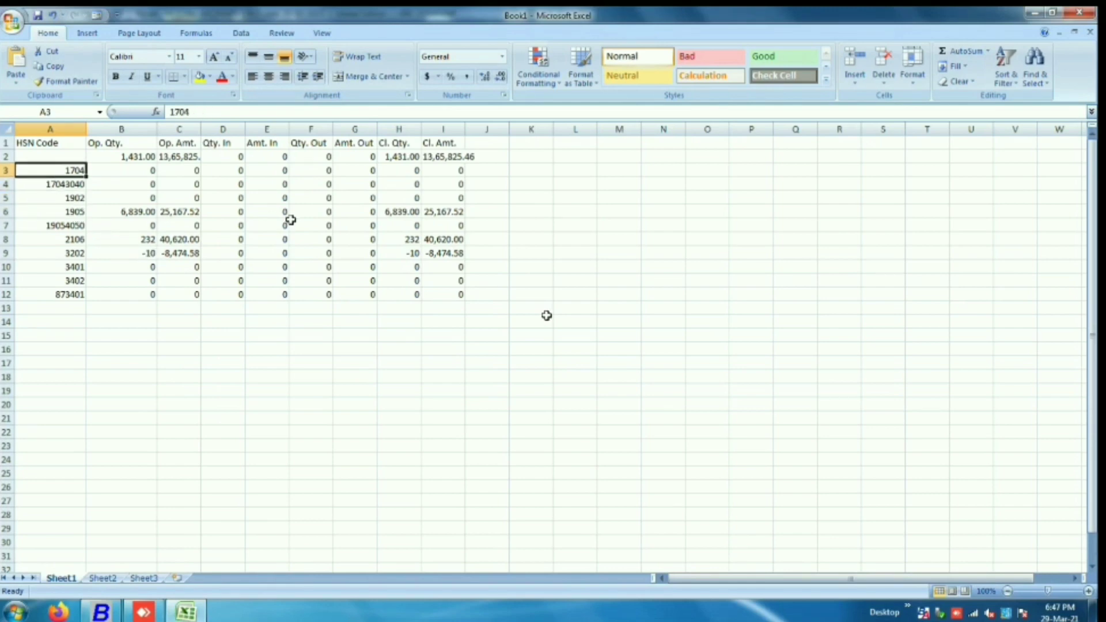
# Switch back to Busy and replace the HSN code to filter on with 1704
pyautogui.hotkey('alt', 'Tab')
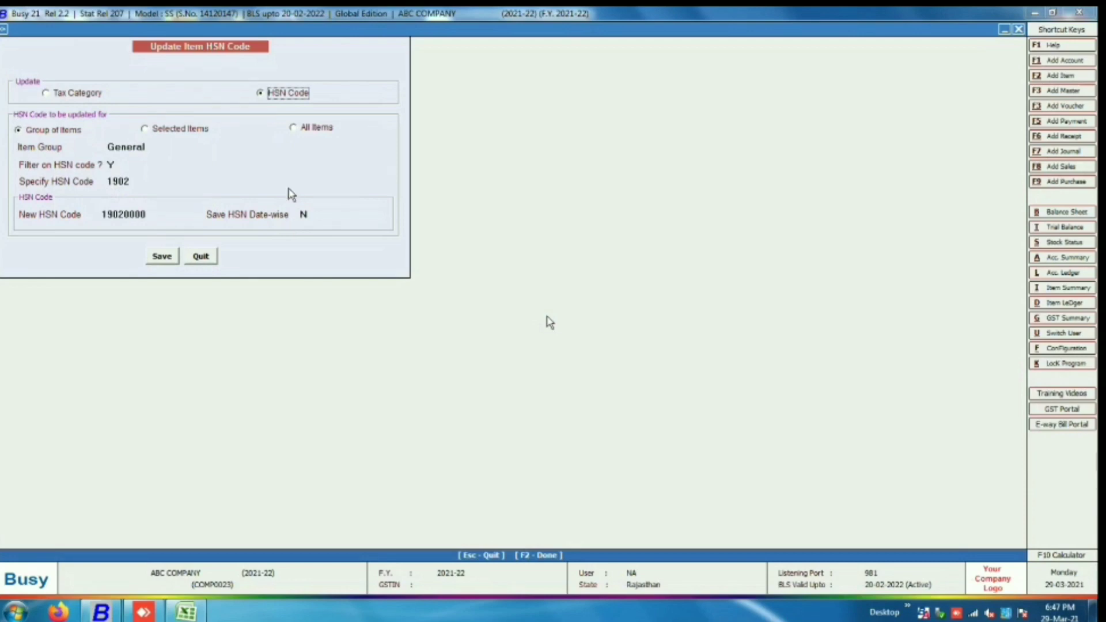
pyautogui.click(134, 179)
pyautogui.press('BackSpace')
pyautogui.press('BackSpace')
pyautogui.press('BackSpace')
pyautogui.press('BackSpace')
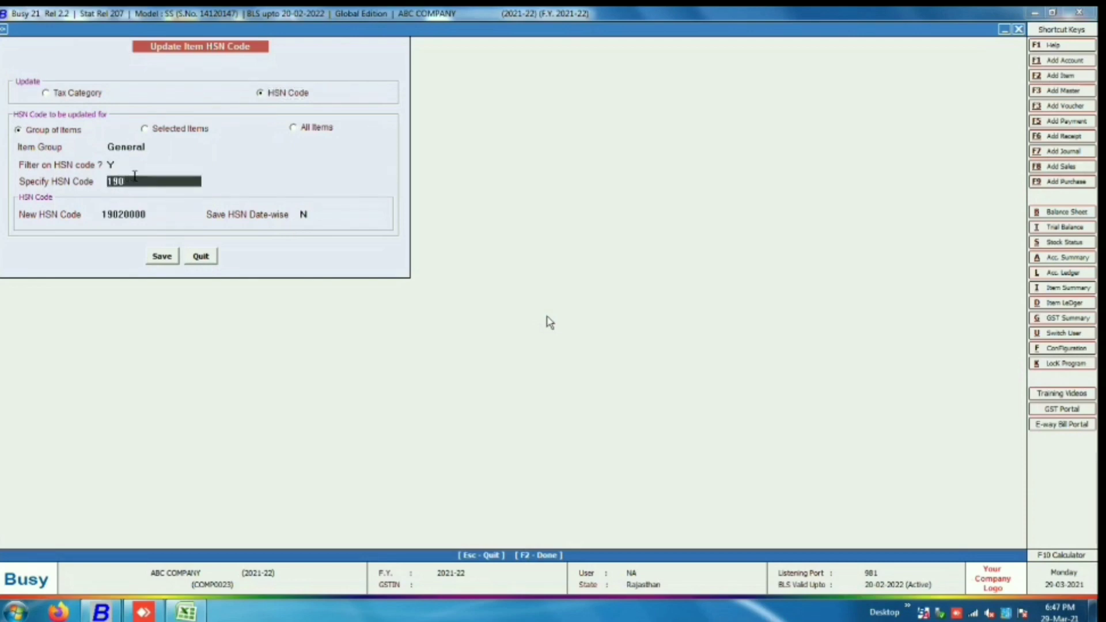
pyautogui.write('1704')
pyautogui.press('Return')
# Enter 17040000 as the new HSN code, save, and run the update in the item master
pyautogui.write('170')
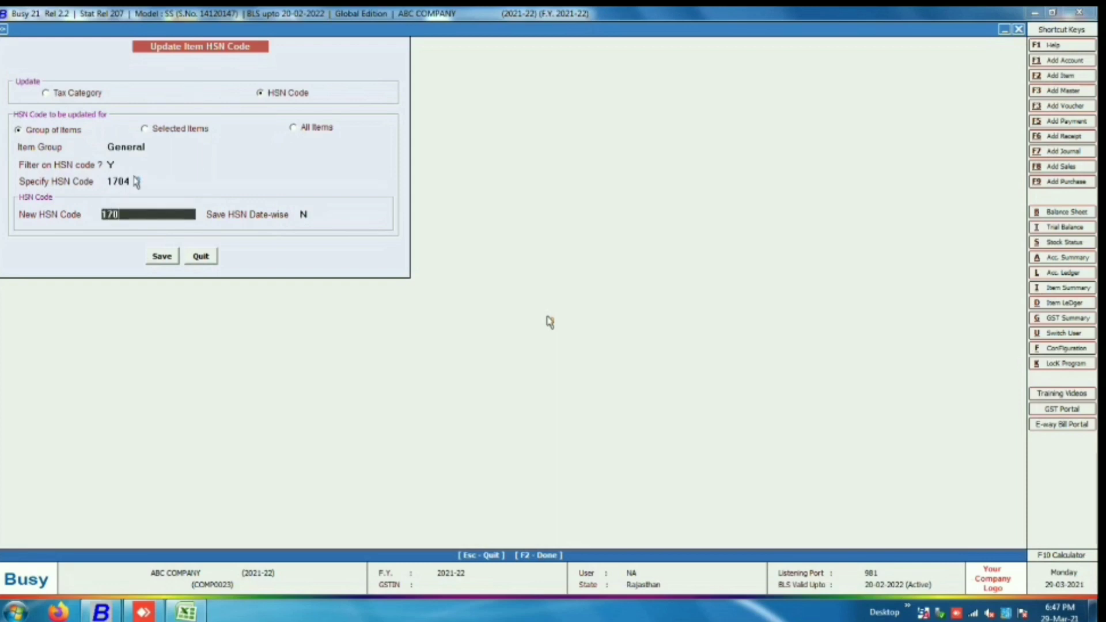
pyautogui.write('40000')
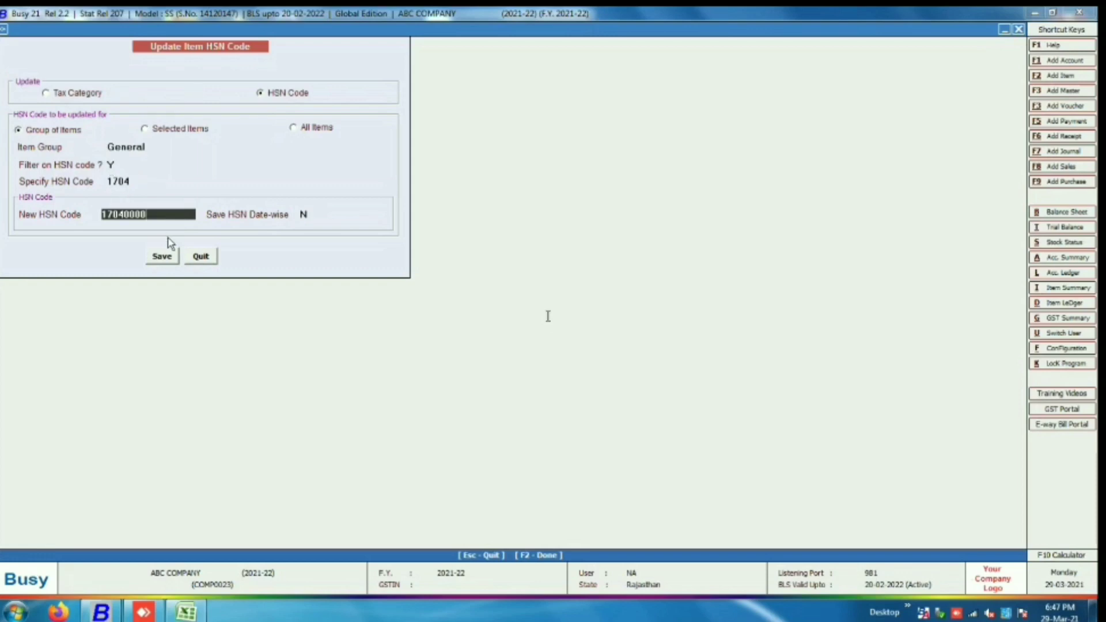
pyautogui.click(162, 257)
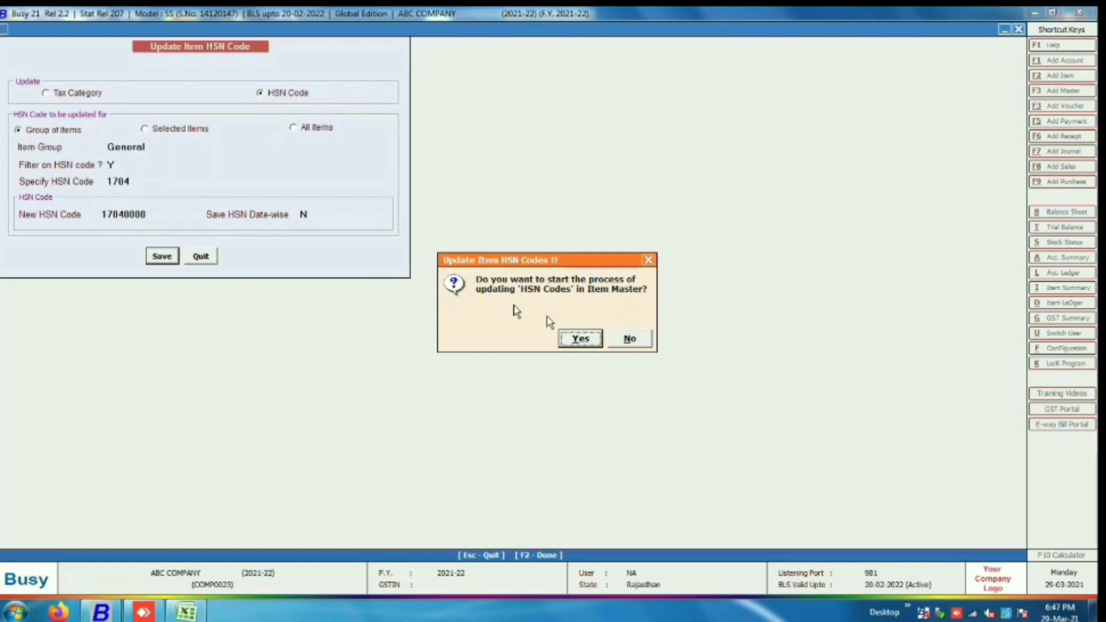
pyautogui.click(579, 339)
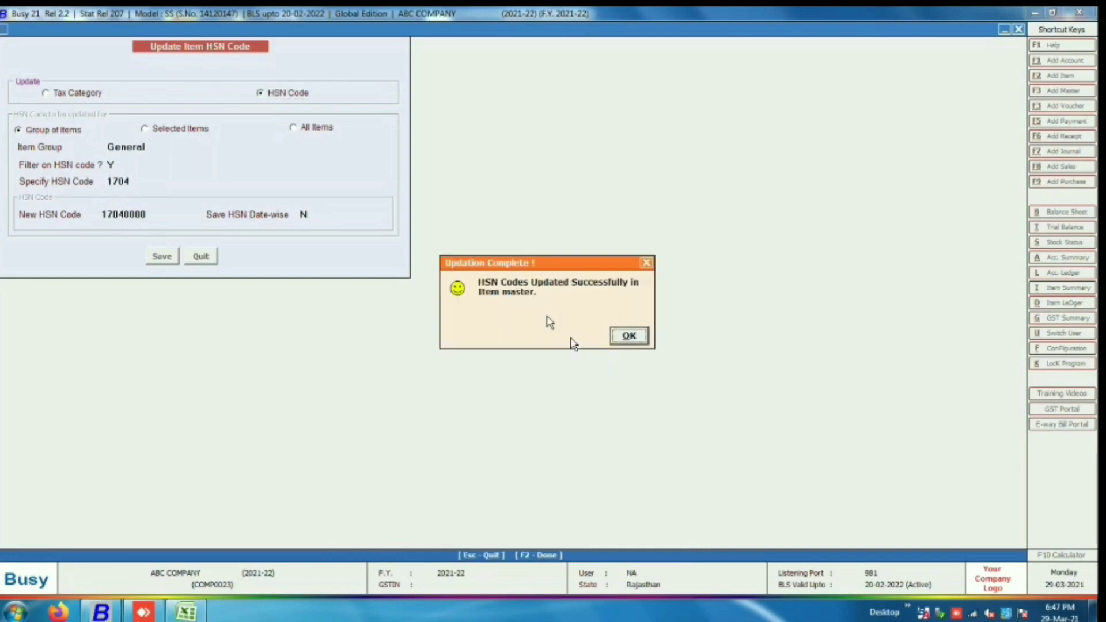
pyautogui.press('Return')
# Switch to Excel, select the next short HSN code in cell A5, and return to Busy
pyautogui.hotkey('alt', 'Tab')
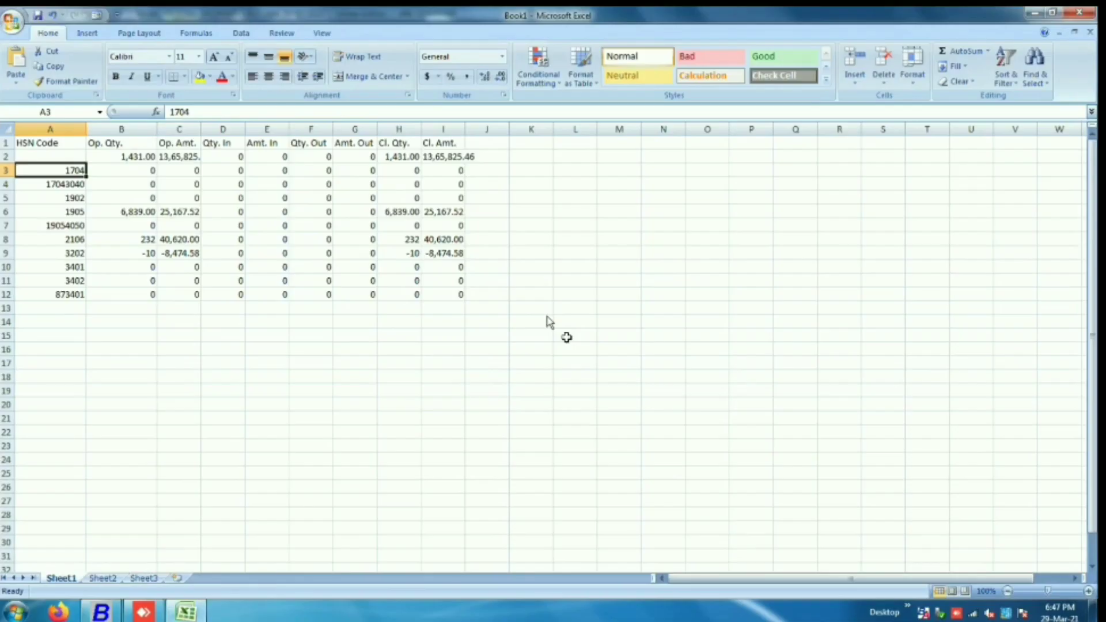
pyautogui.click(72, 200)
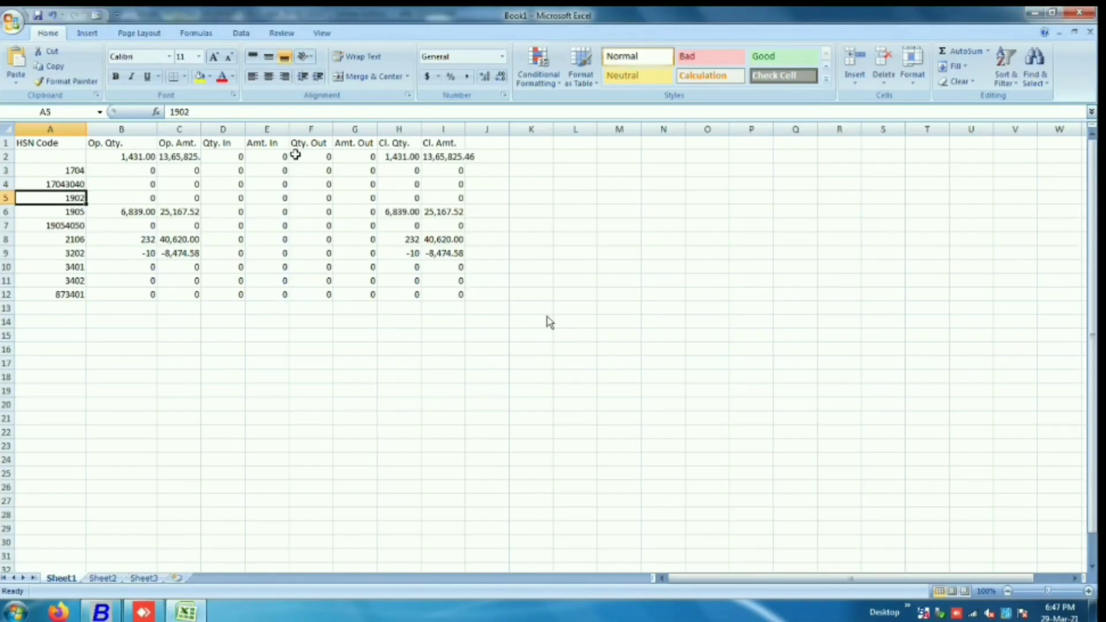
pyautogui.hotkey('alt', 'Tab')
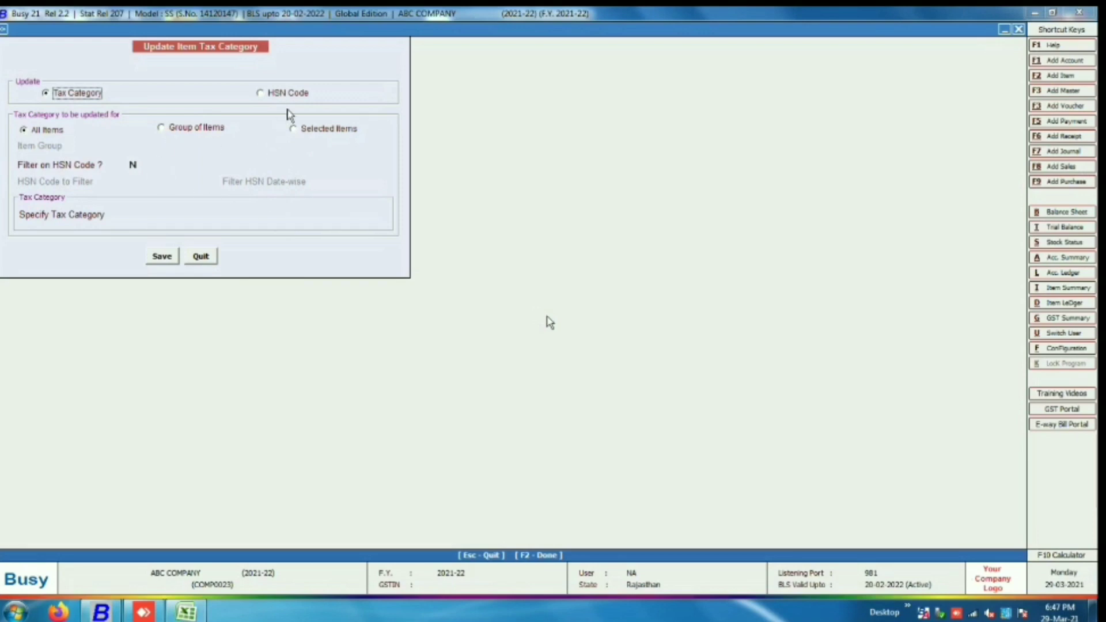
# Choose HSN Code as the update type for the General item group and turn on the HSN code filter
pyautogui.click(267, 93)
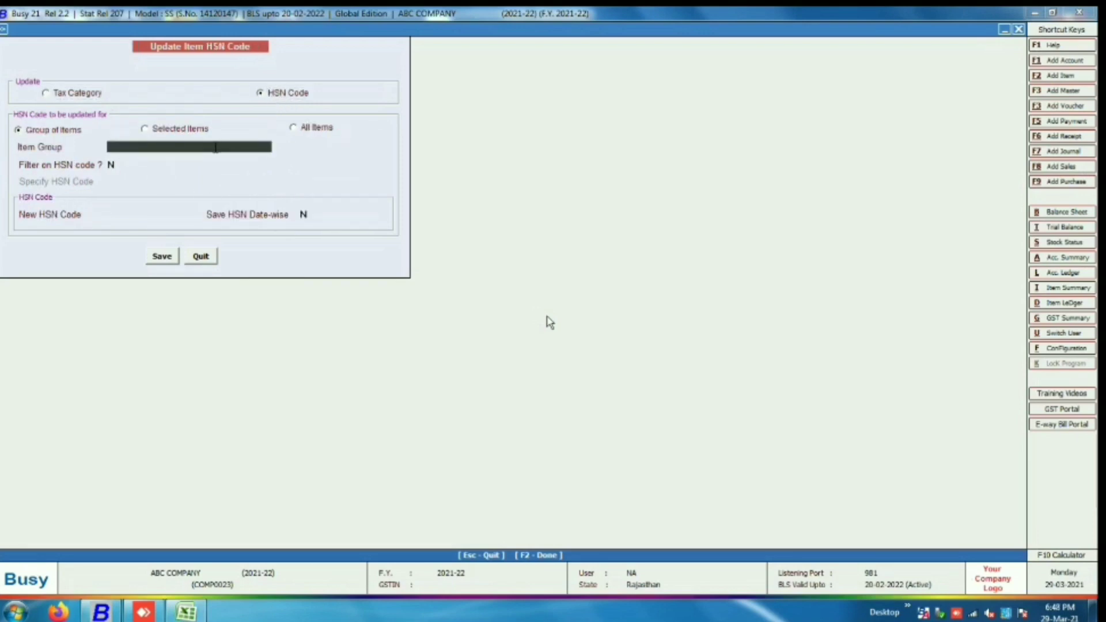
pyautogui.write('gen')
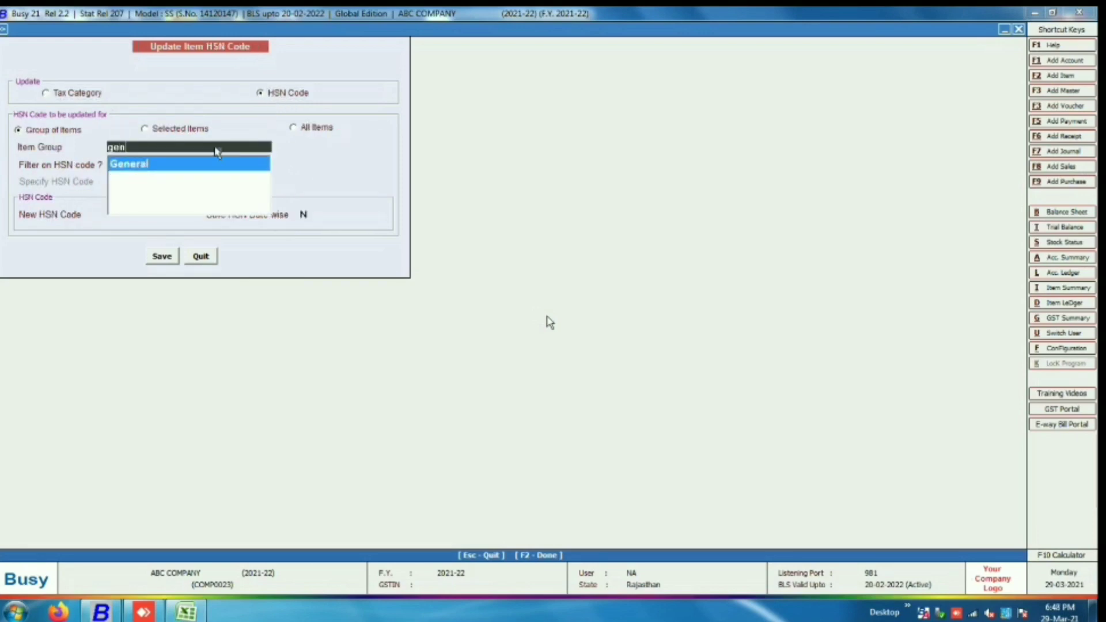
pyautogui.press('Return')
pyautogui.write('Y')
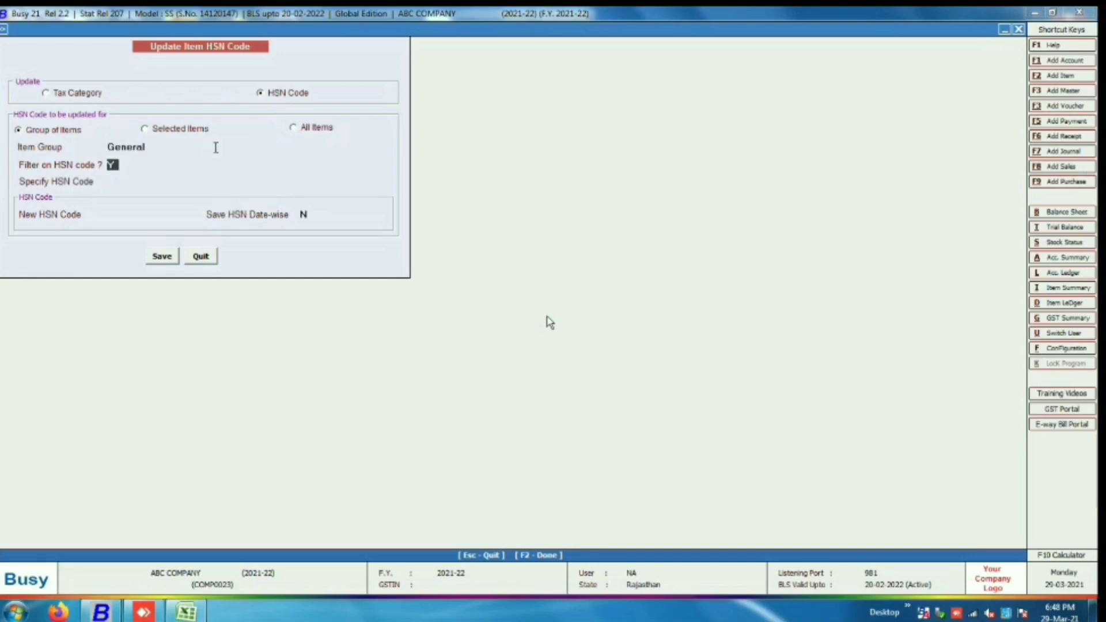
# Set the HSN code to filter on to 1902, checking it against the Excel list
pyautogui.press('Return')
pyautogui.write('1702')
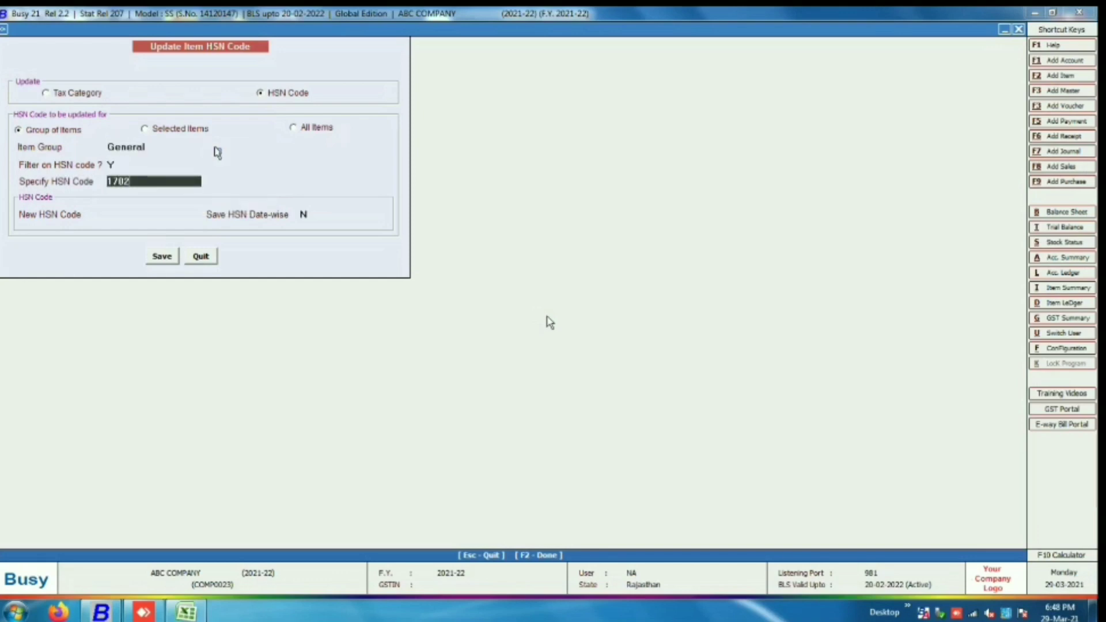
pyautogui.hotkey('alt', 'Tab')
pyautogui.hotkey('alt', 'Tab')
pyautogui.press('BackSpace')
pyautogui.press('BackSpace')
pyautogui.write('1902')
pyautogui.press('Return')
# Enter 19020000 as the new HSN code, save, and run the update in the item master
pyautogui.write('1902')
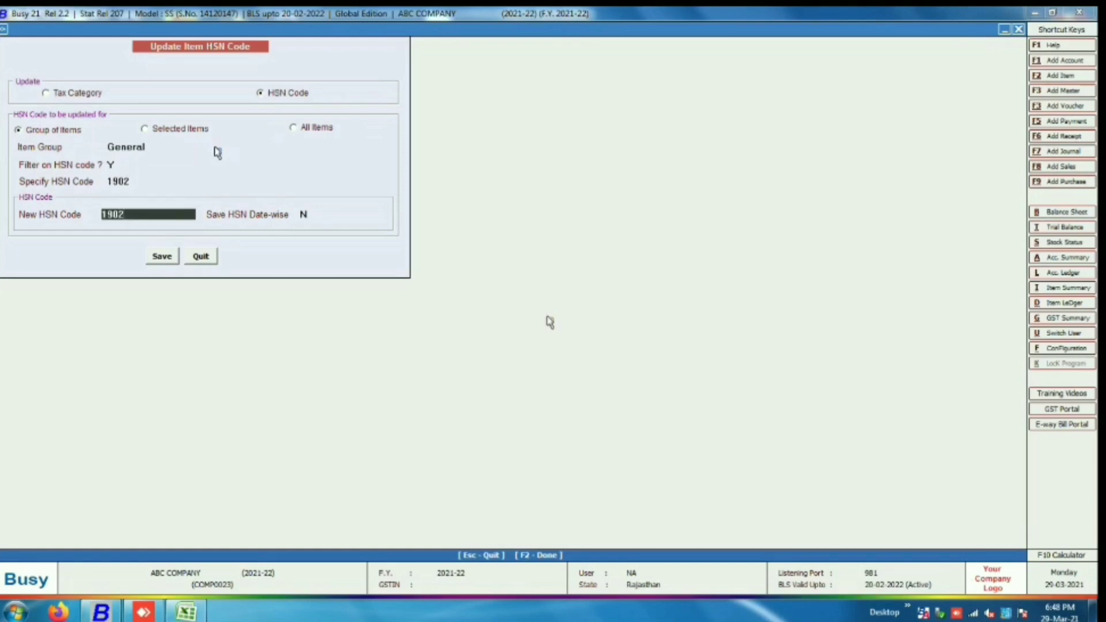
pyautogui.write('0000')
pyautogui.press('Return')
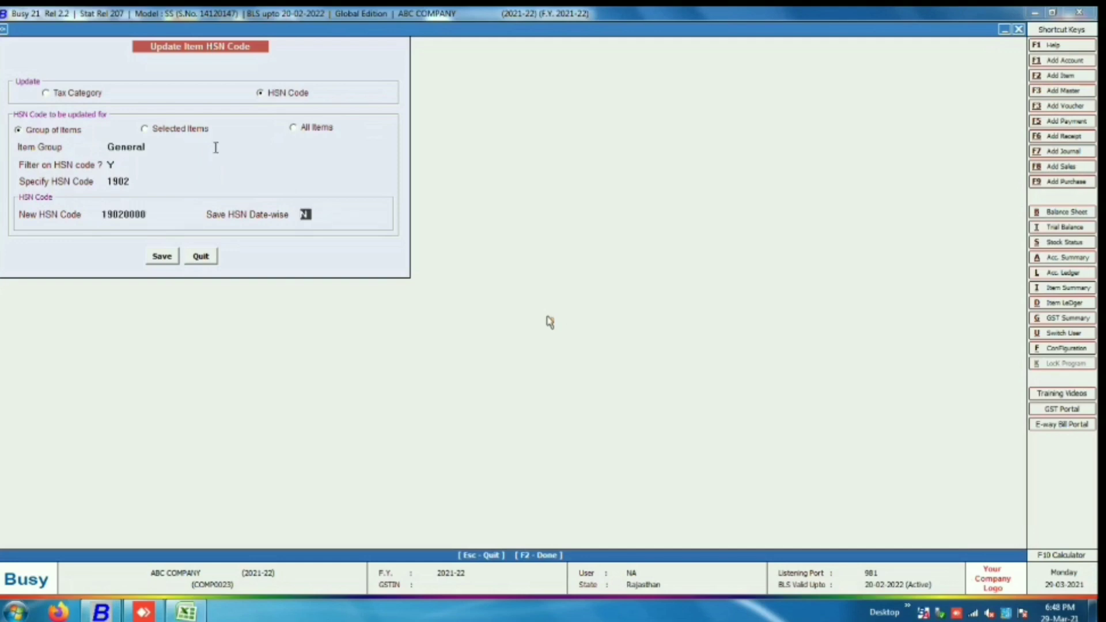
pyautogui.press('Return')
pyautogui.press('Return')
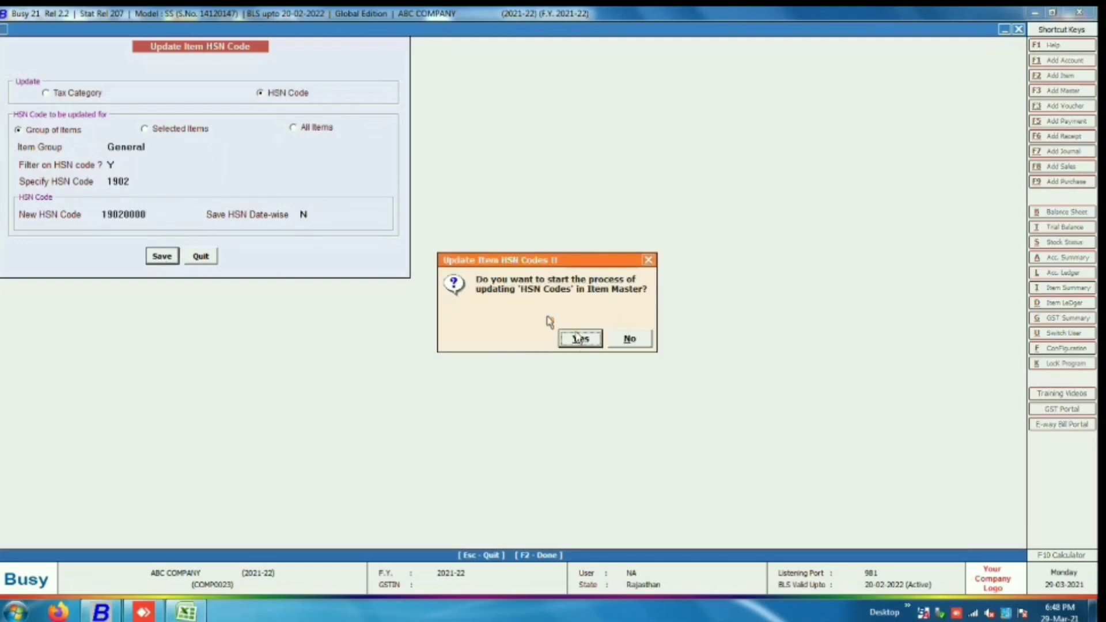
pyautogui.click(578, 337)
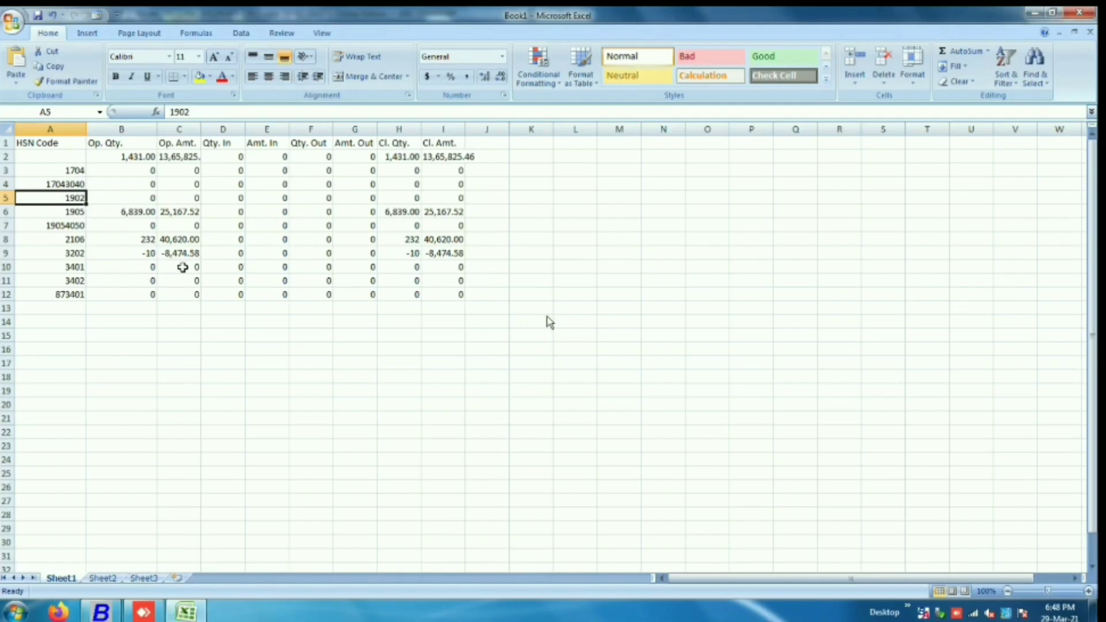
# Switch to Excel and move down column A to the short HSN code in cell A8
pyautogui.press('Down')
pyautogui.press('Down')
pyautogui.press('Down')
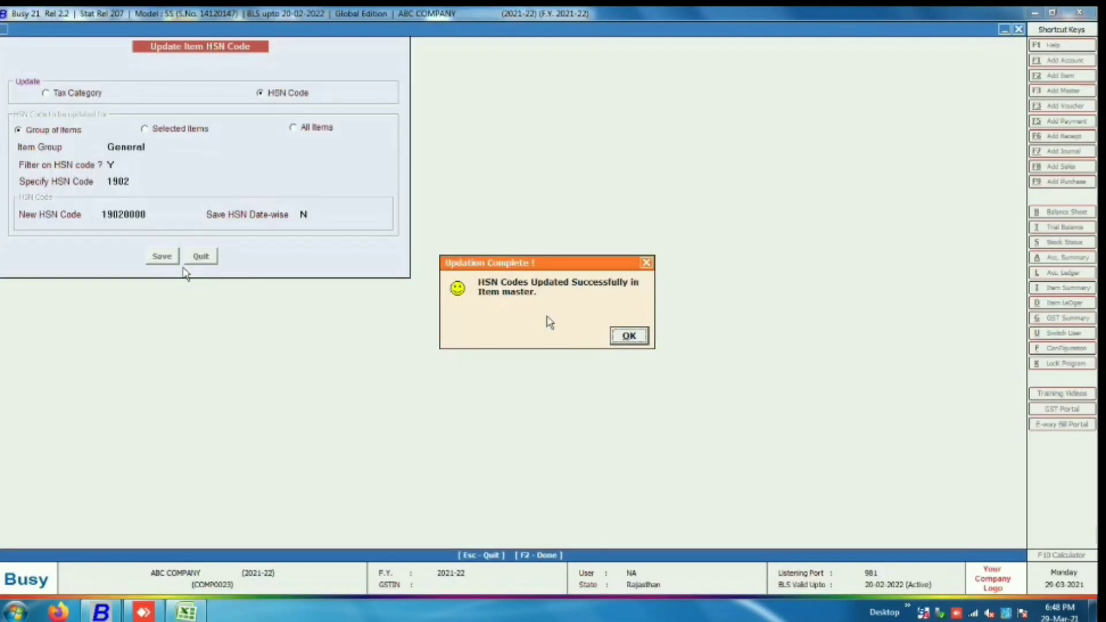
# Switch back to Busy, dismiss the completion message, and replace the HSN code to filter on with 2106
pyautogui.click(625, 340)
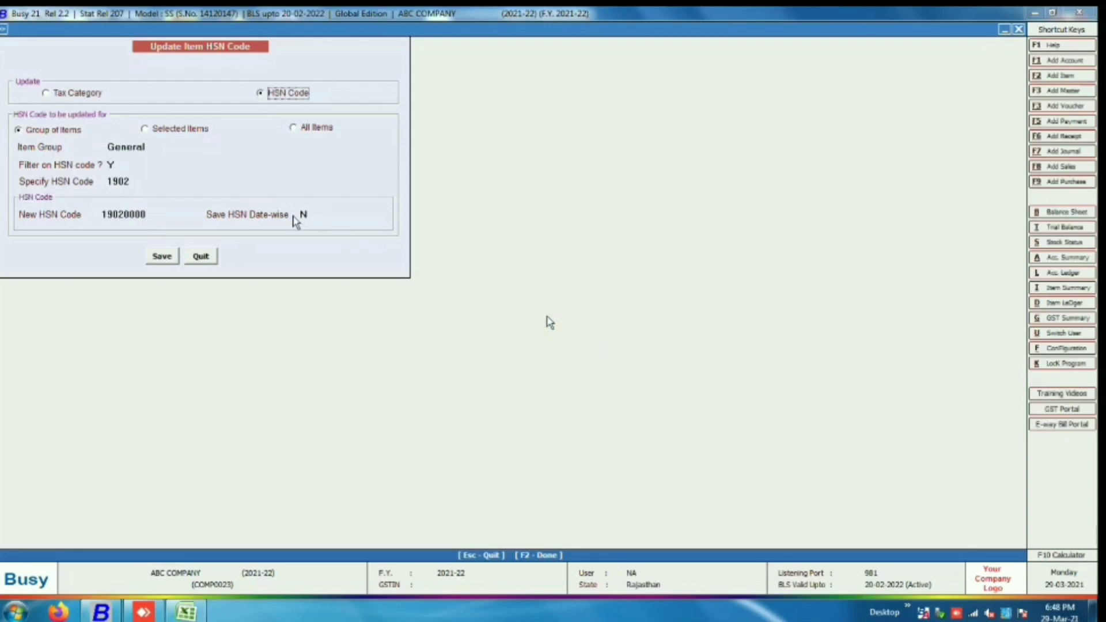
pyautogui.click(125, 182)
pyautogui.press('BackSpace')
pyautogui.press('BackSpace')
pyautogui.press('BackSpace')
pyautogui.press('BackSpace')
pyautogui.press('BackSpace')
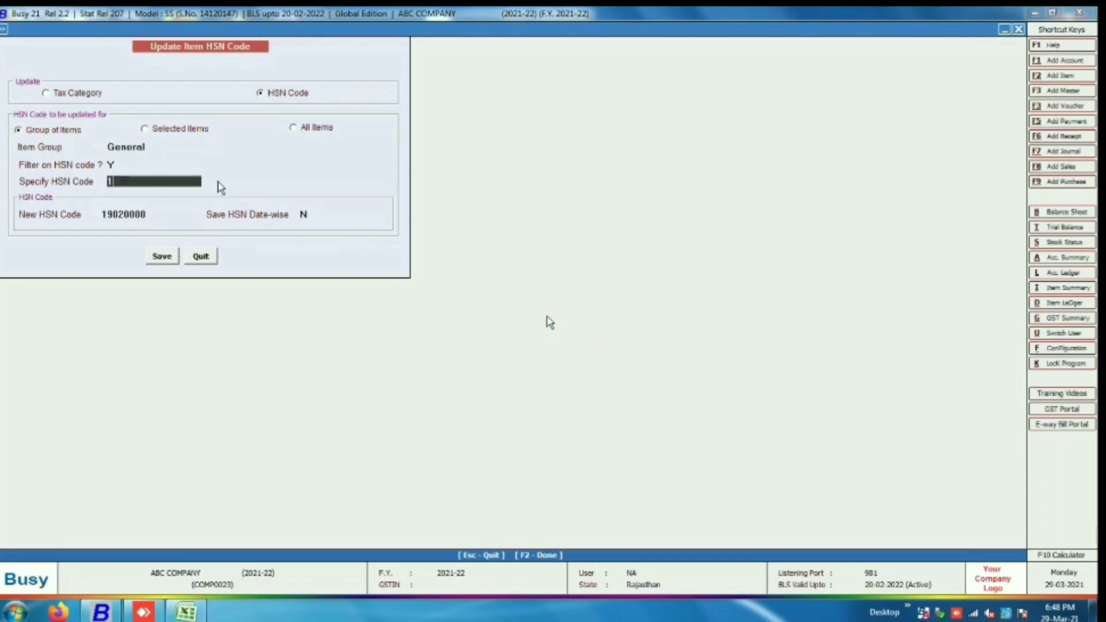
pyautogui.press('Return')
pyautogui.write('2106')
pyautogui.press('Return')
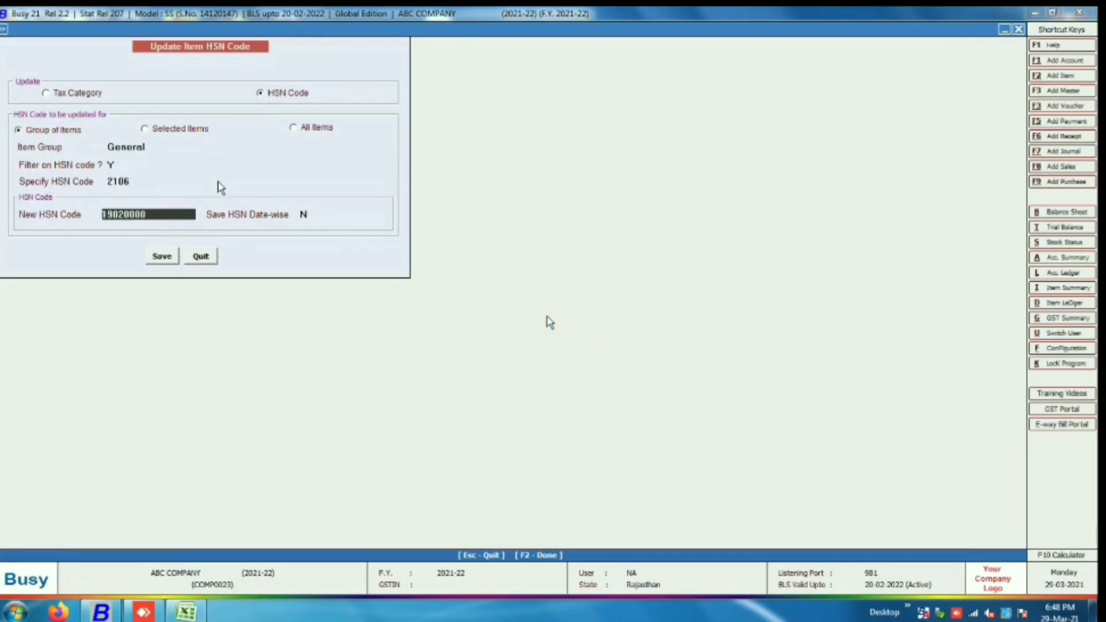
# Enter 21060000 as the new HSN code, save, and run the update in the item master
pyautogui.write('21060000')
pyautogui.press('Return')
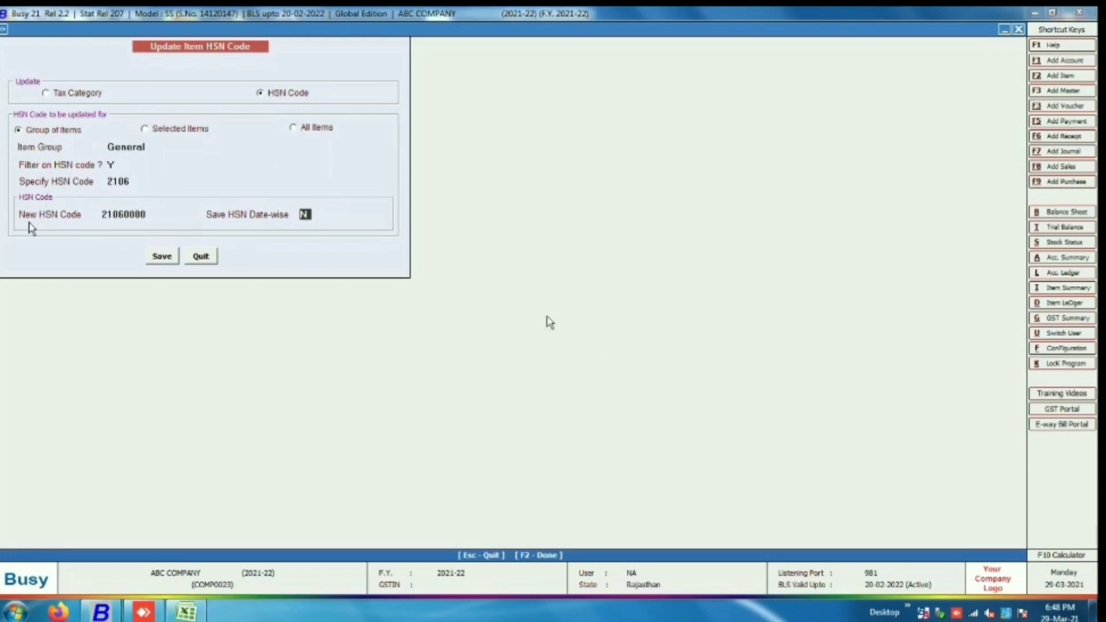
pyautogui.click(161, 255)
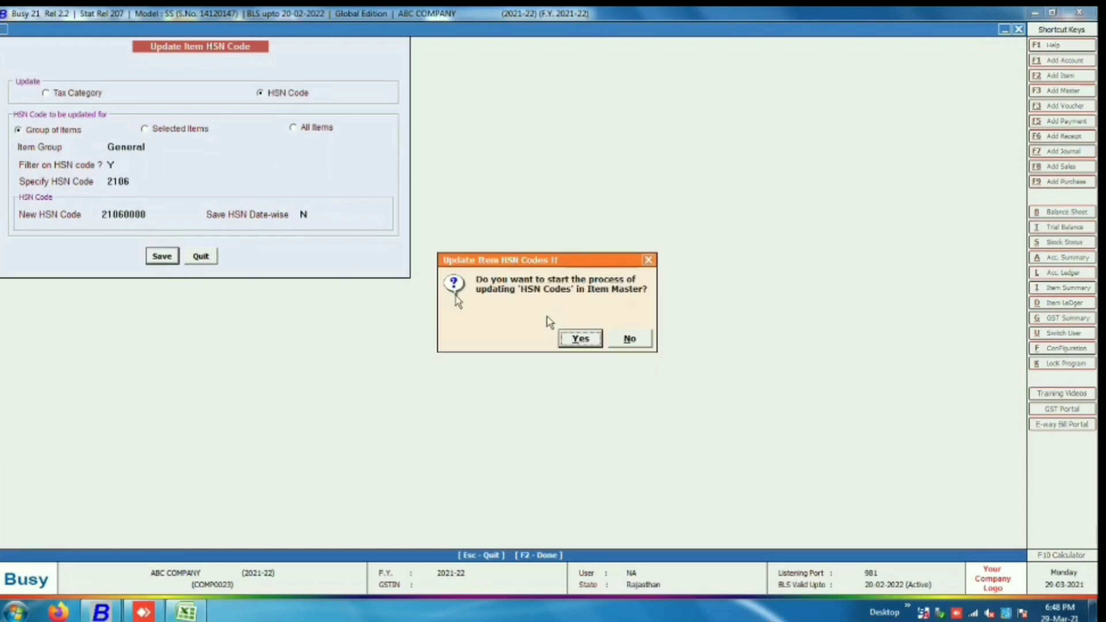
pyautogui.click(577, 340)
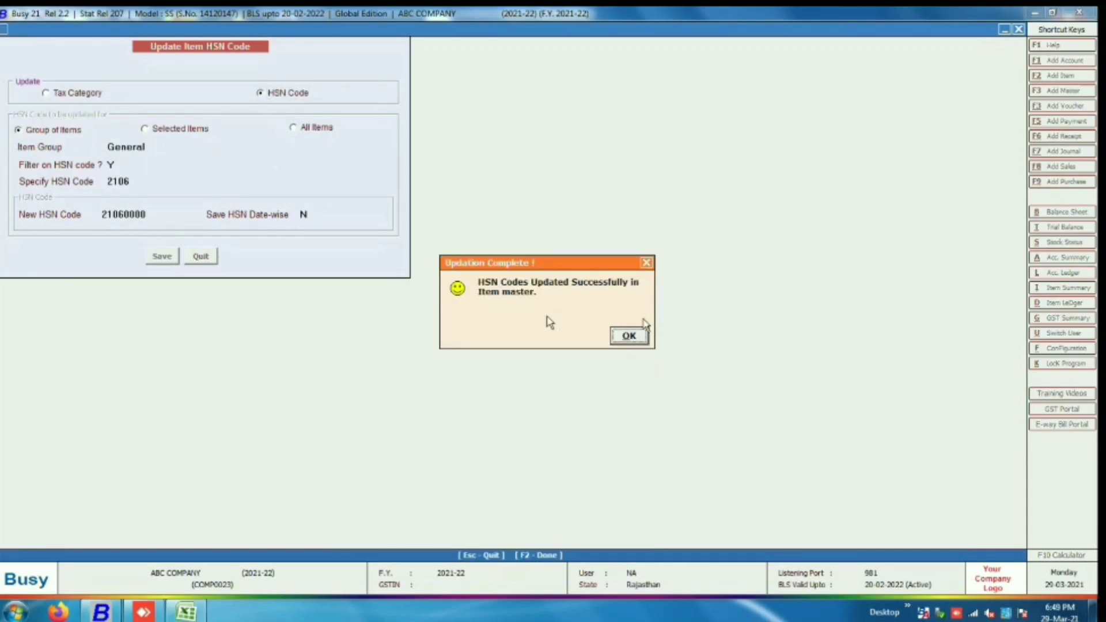
pyautogui.click(628, 337)
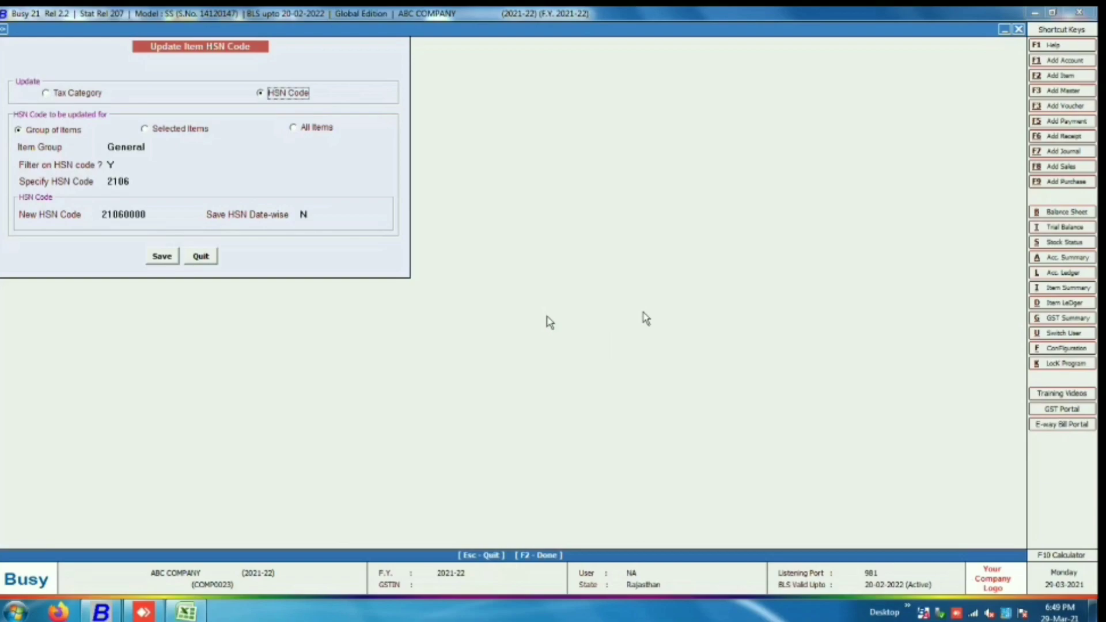
# Check the next short code in Excel, and replace the HSN code to filter on in Busy with 3202
pyautogui.hotkey('alt', 'Tab')
pyautogui.hotkey('alt', 'Tab')
pyautogui.click(140, 180)
pyautogui.press('BackSpace')
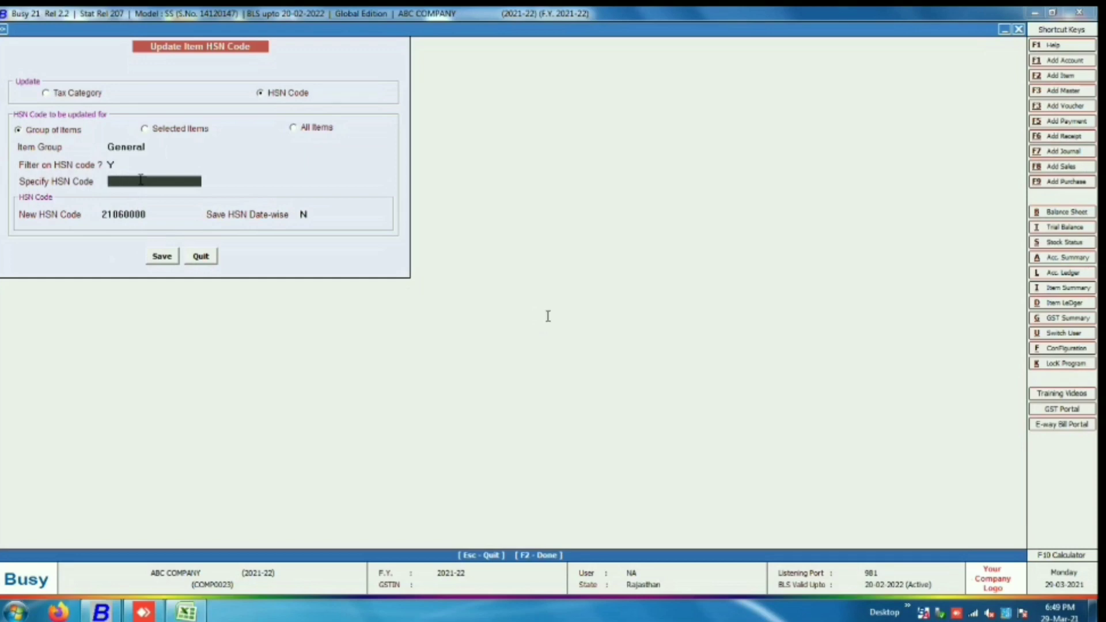
pyautogui.write('3202')
pyautogui.press('Return')
# Enter 32020000 as the new HSN code, save, and run the update in the item master
pyautogui.write('3202')
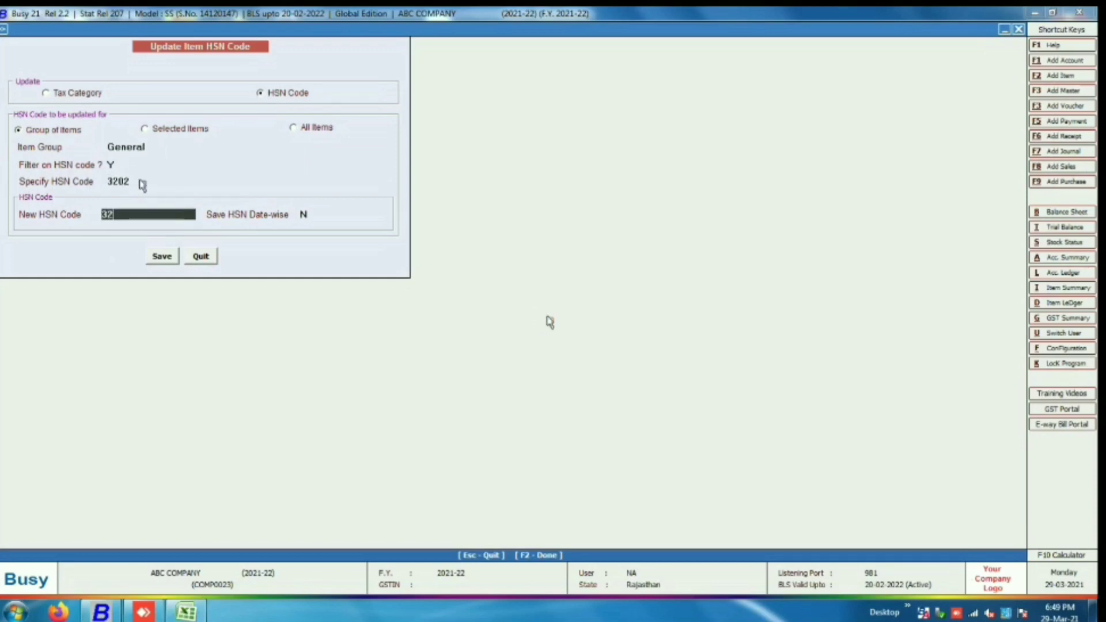
pyautogui.write('0000')
pyautogui.press('Return')
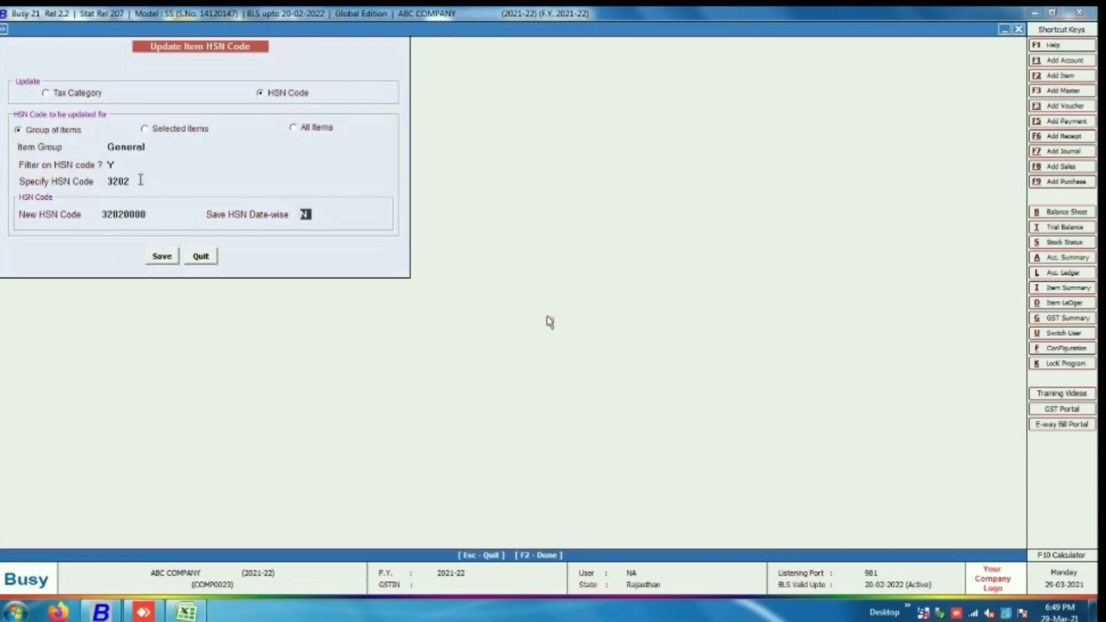
pyautogui.click(162, 257)
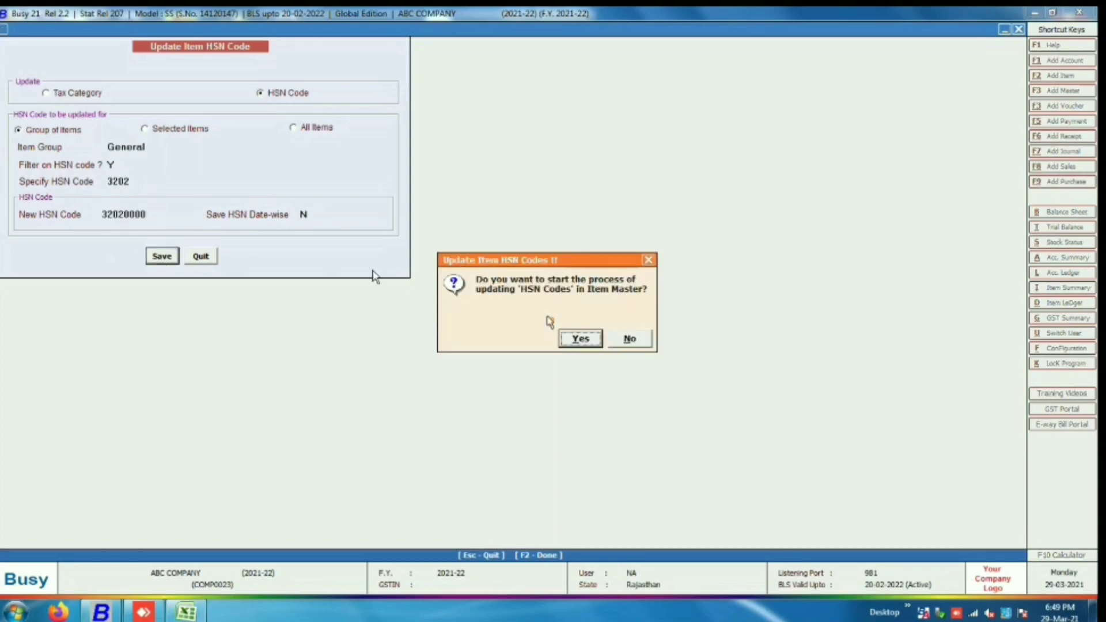
pyautogui.click(576, 340)
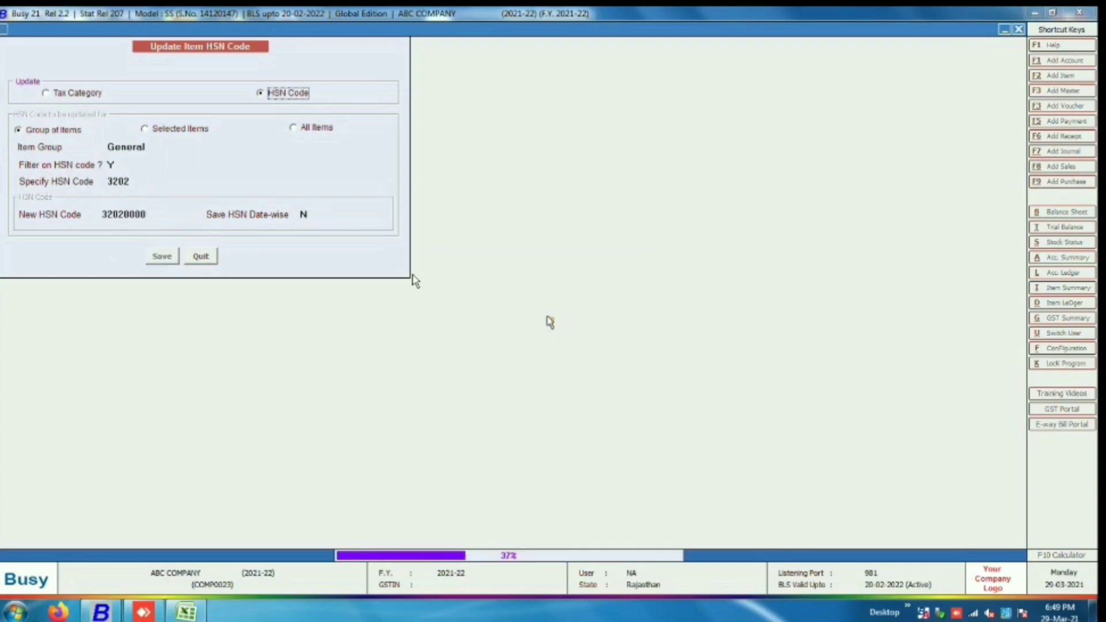
pyautogui.press('Return')
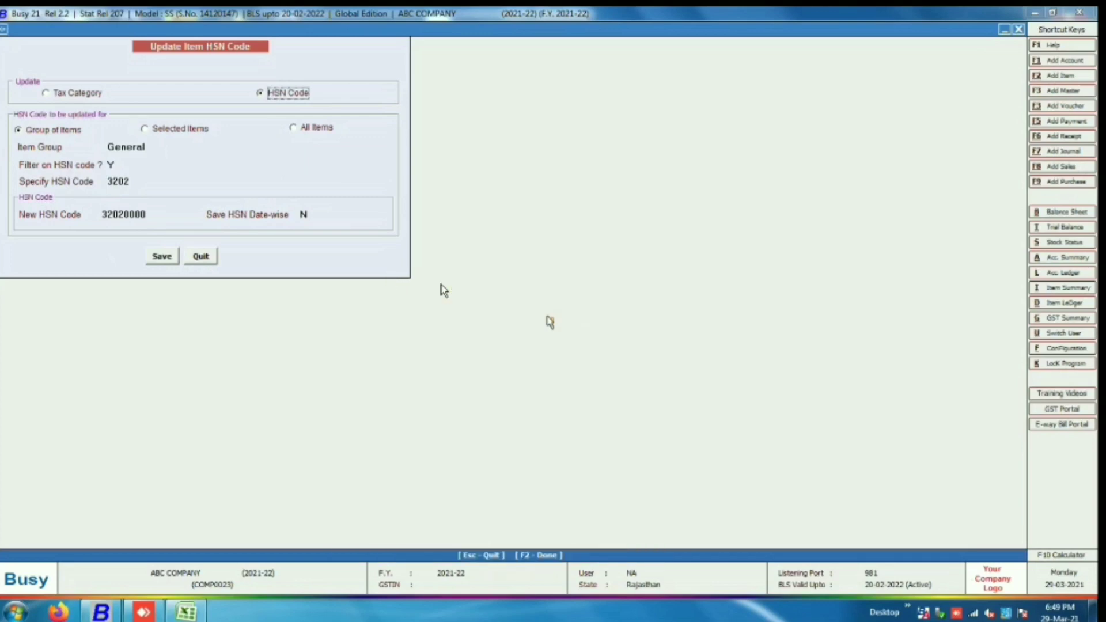
# Switch to Excel, move to the next short HSN code in cell A10, and return to Busy
pyautogui.hotkey('alt', 'Tab')
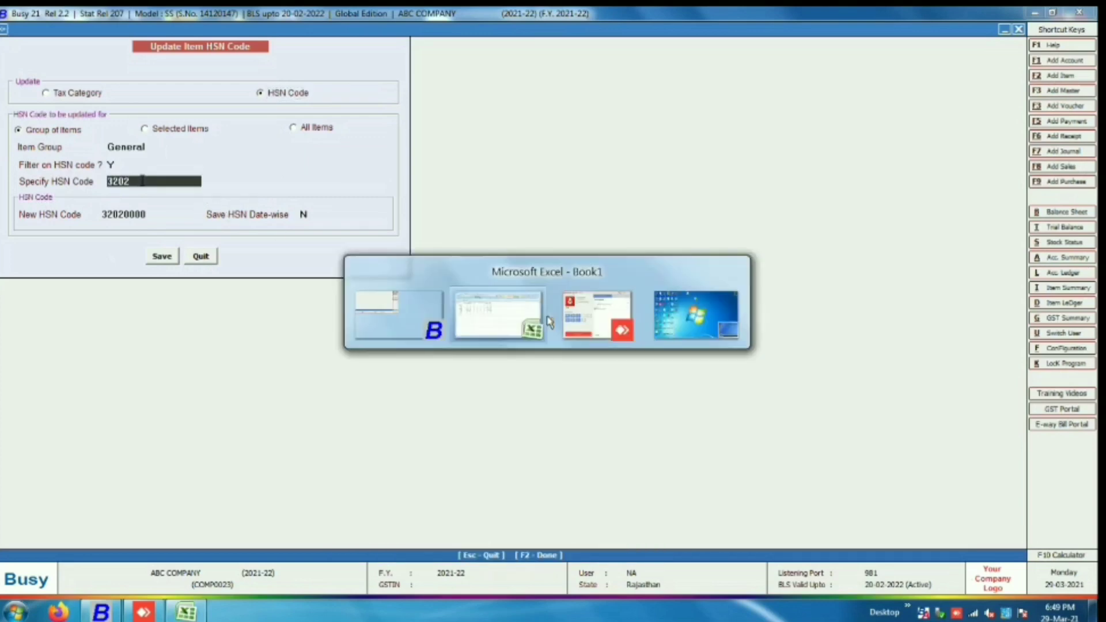
pyautogui.press('Down')
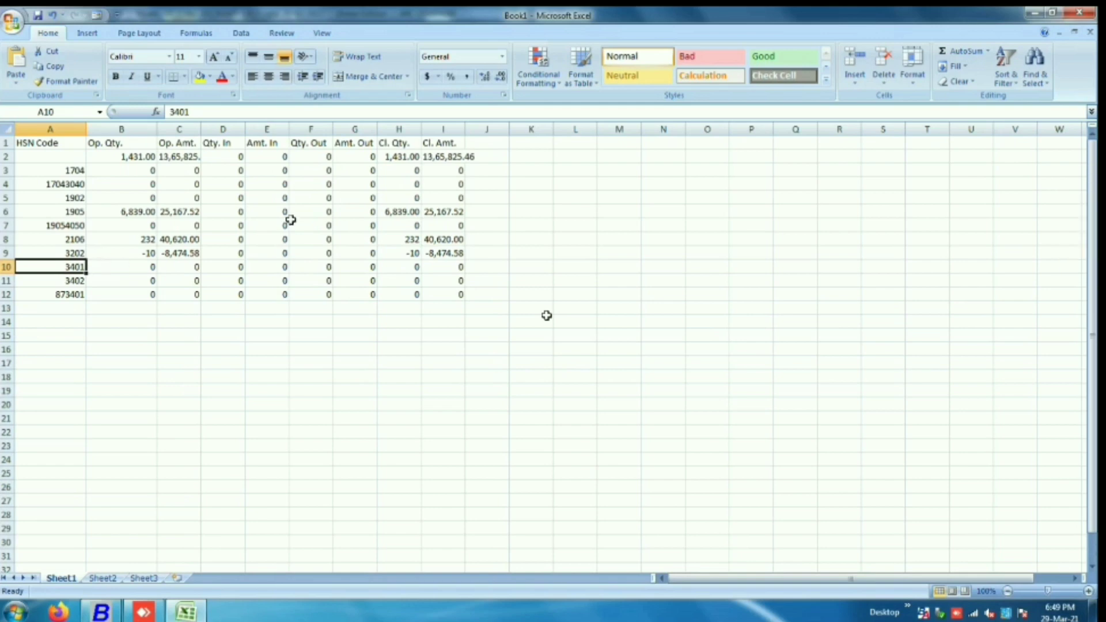
pyautogui.hotkey('alt', 'Tab')
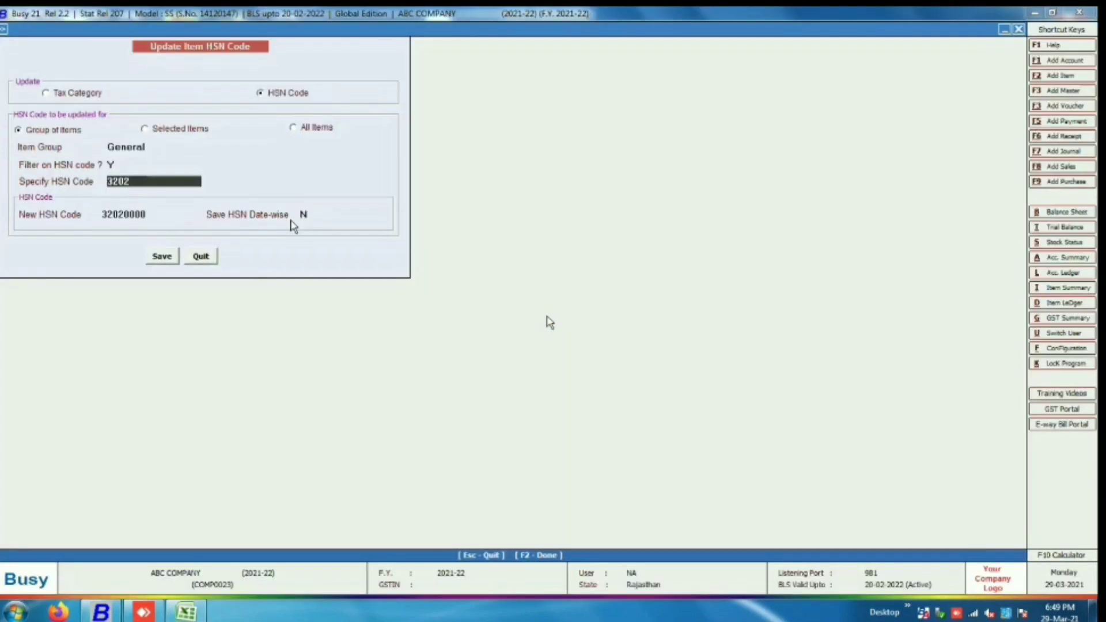
# Recheck the code in Excel, and replace the HSN code to filter on in Busy with 3401
pyautogui.press('Return')
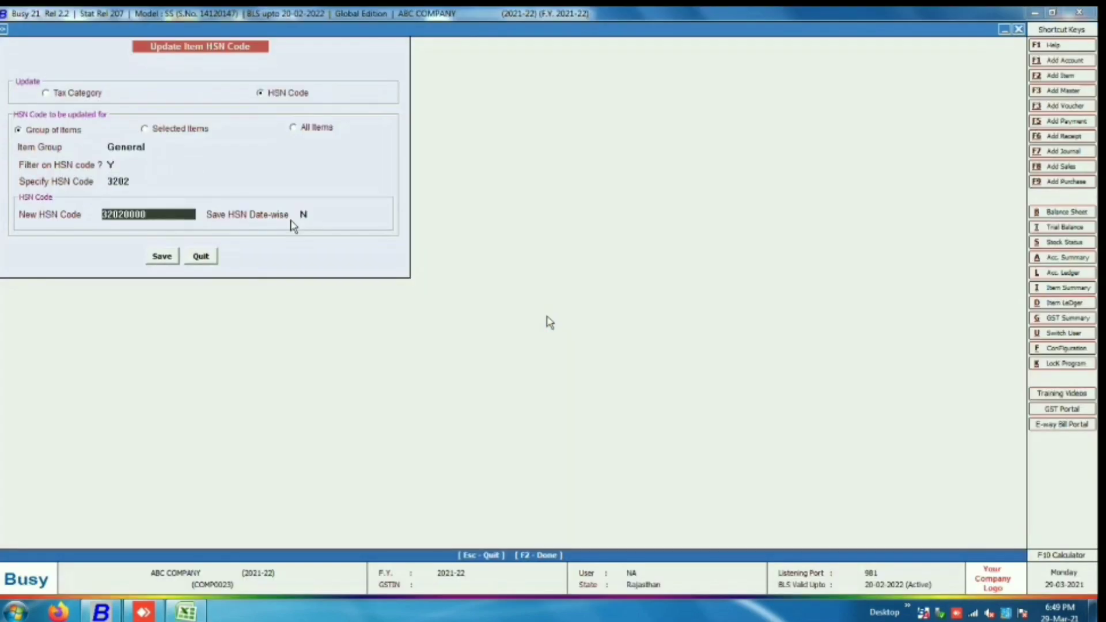
pyautogui.hotkey('alt', 'Tab')
pyautogui.hotkey('alt', 'Tab')
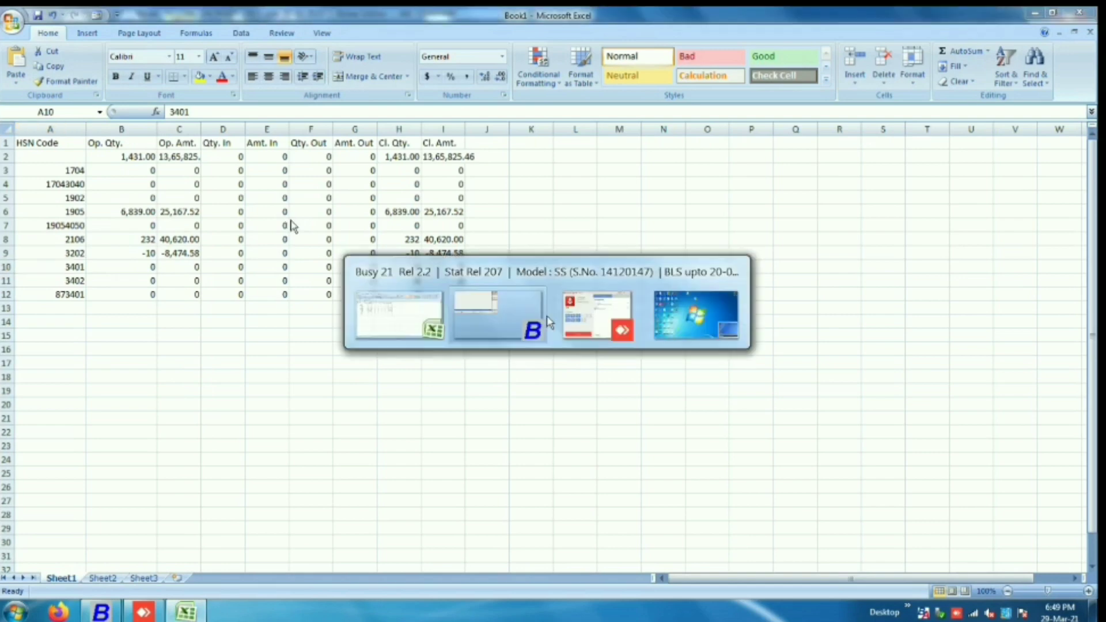
pyautogui.press('BackSpace')
pyautogui.write('3401')
pyautogui.press('Return')
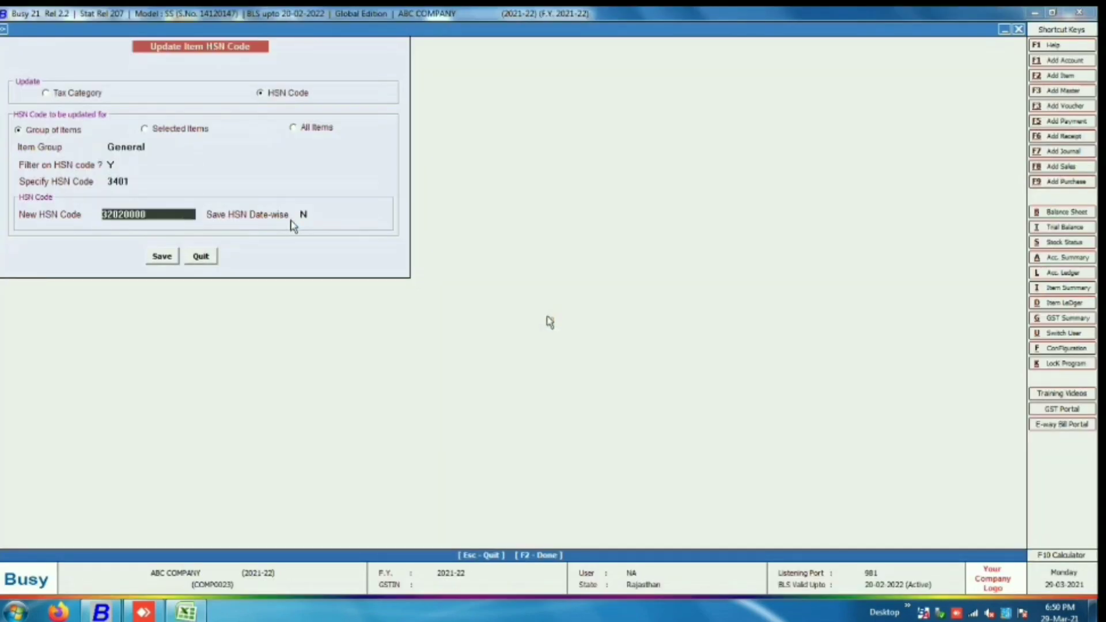
# Enter 34010000 as the new HSN code, save, and run the update in the item master
pyautogui.press('BackSpace')
pyautogui.write('34010000')
pyautogui.press('Return')
pyautogui.press('Return')
pyautogui.press('Return')
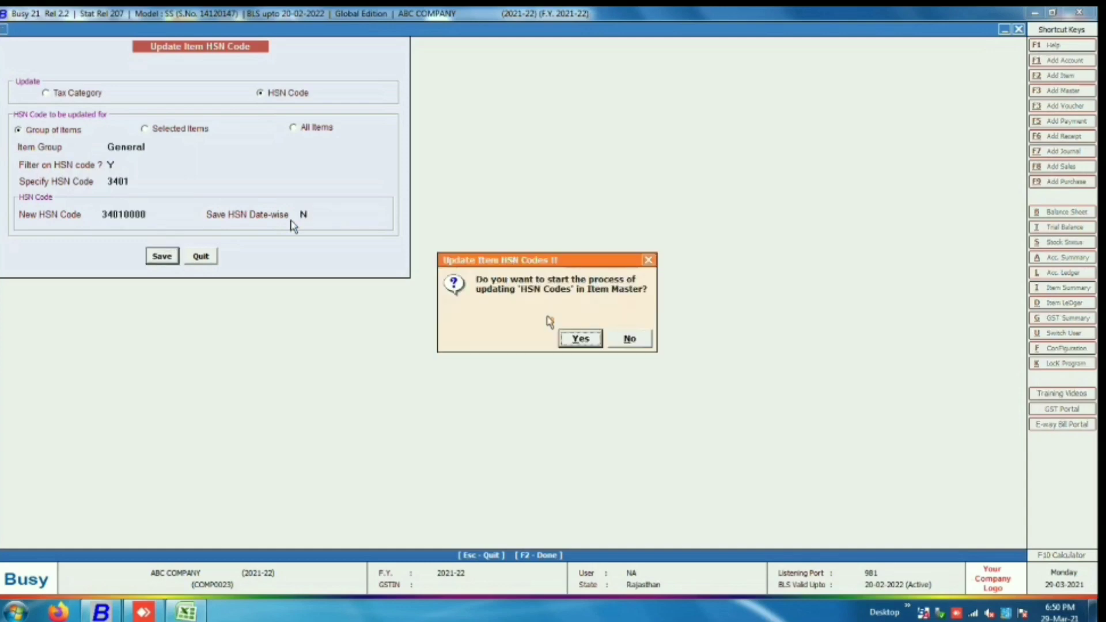
pyautogui.click(581, 339)
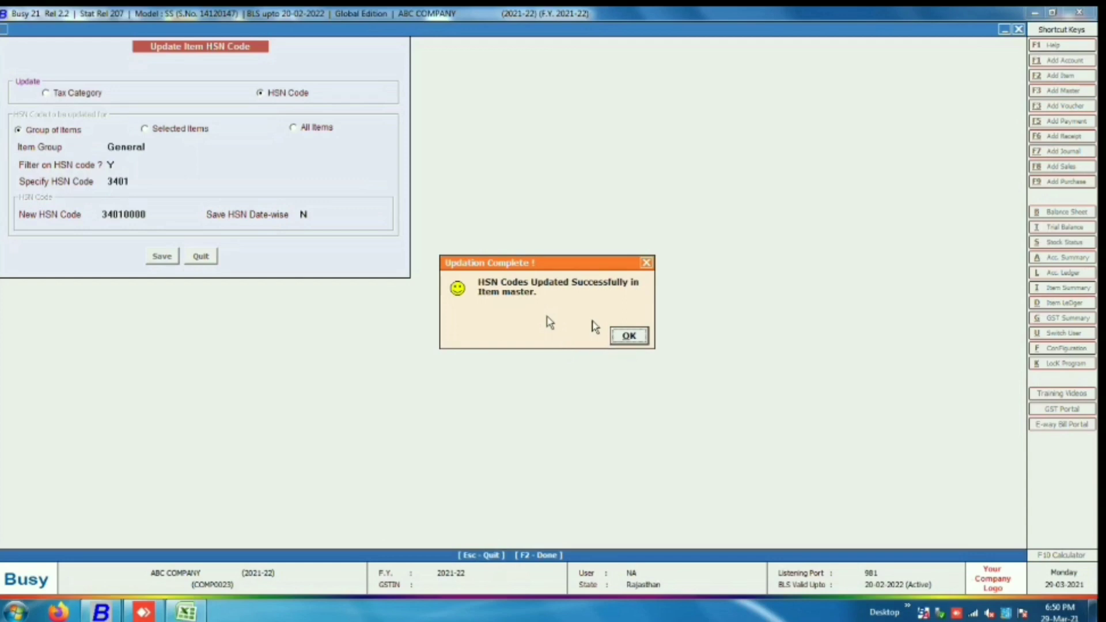
pyautogui.press('Return')
# Glance at the Excel list again, and close the HSN code update form and the bulk updations list in Busy
pyautogui.hotkey('alt', 'Tab')
pyautogui.hotkey('alt', 'Tab')
pyautogui.press('Return')
pyautogui.press('Escape')
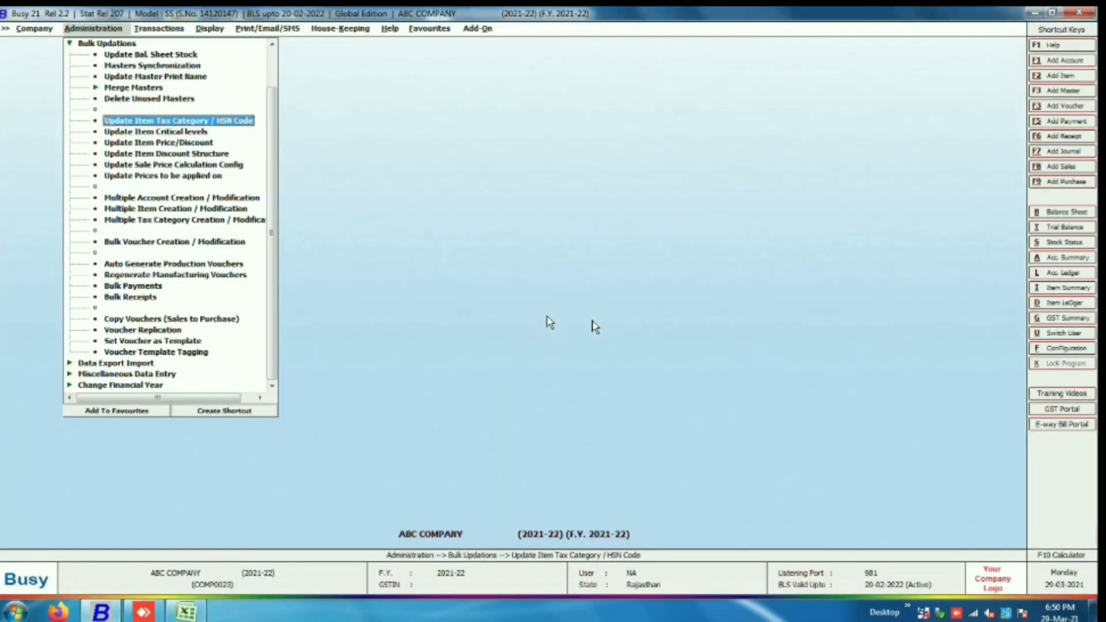
pyautogui.press('Escape')
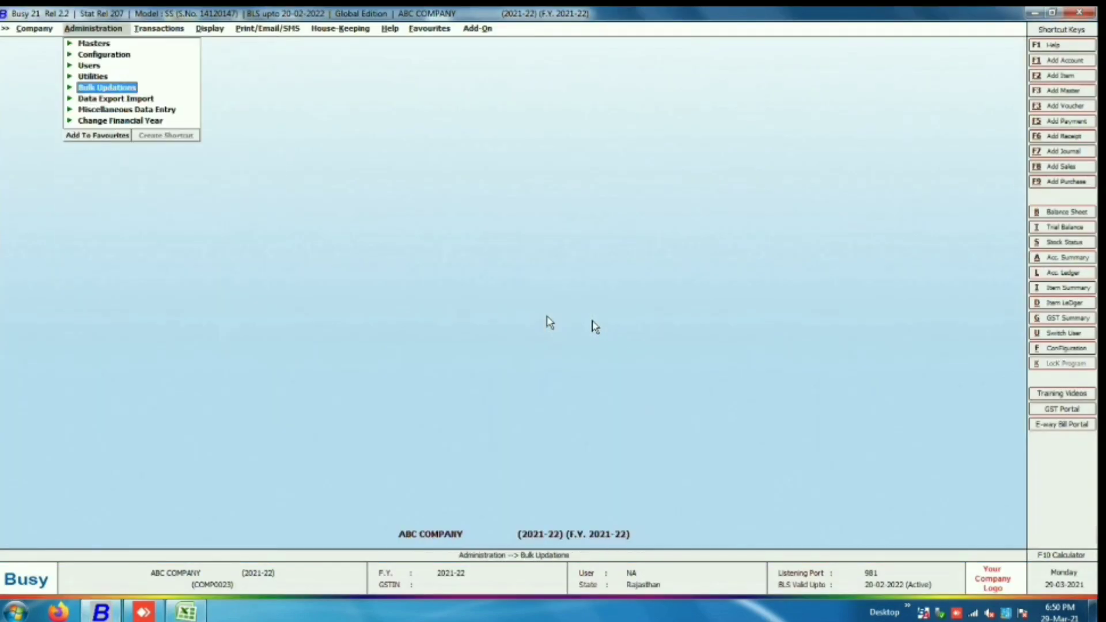
# Open the Stock Status (HSN Code-Wise) report for all items
pyautogui.press('Right')
pyautogui.press('Right')
pyautogui.press('Down')
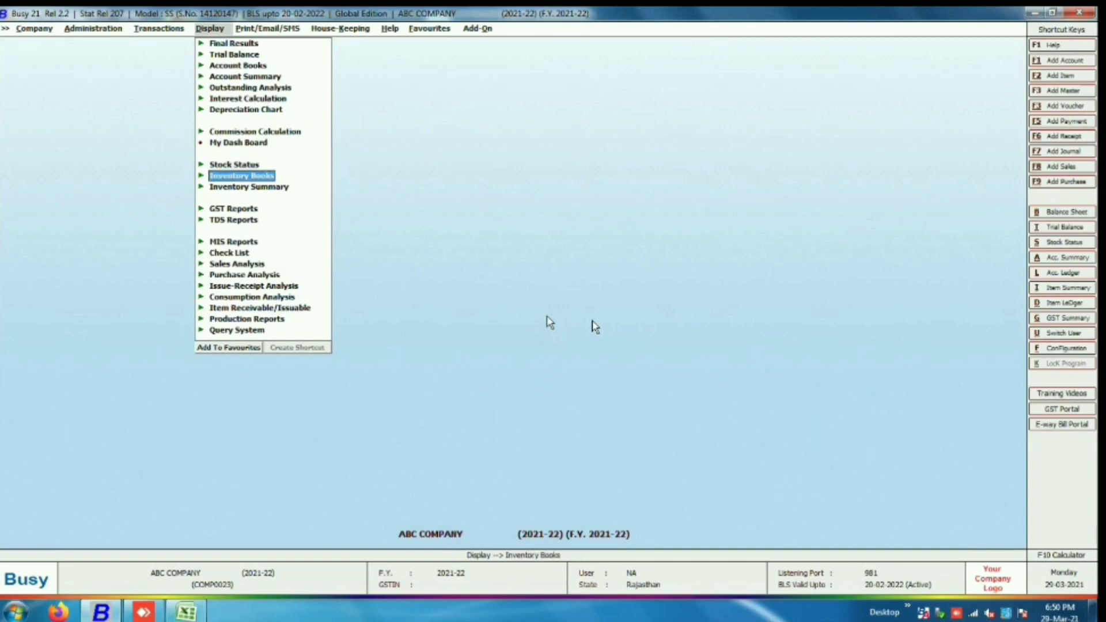
pyautogui.press('Up')
pyautogui.press('Right')
pyautogui.press('Down')
pyautogui.press('Down')
pyautogui.press('Down')
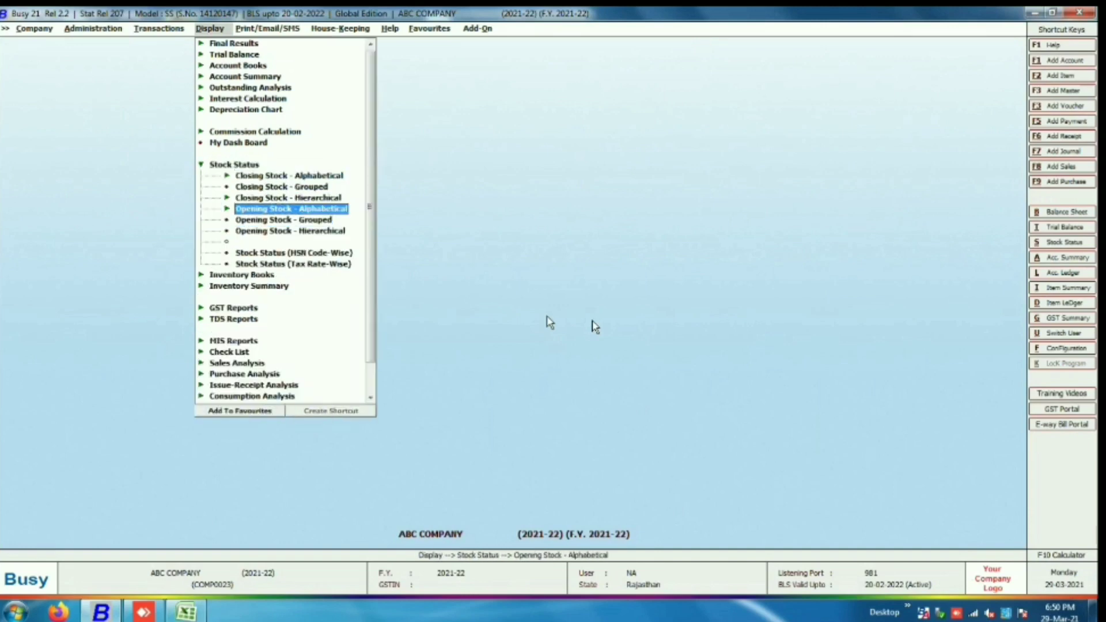
pyautogui.press('Down')
pyautogui.press('Down')
pyautogui.press('Down')
pyautogui.press('Down')
pyautogui.press('Return')
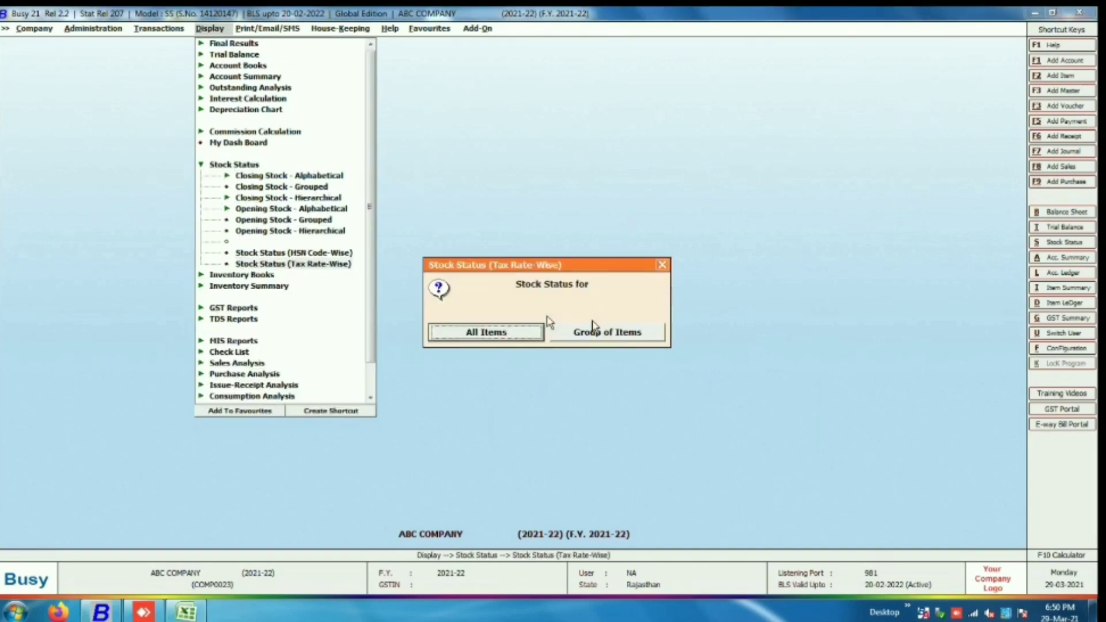
pyautogui.press('Escape')
pyautogui.press('Up')
pyautogui.press('Return')
pyautogui.press('Return')
# Generate the HSN code-wise stock status for 01-04-2021 with all voucher series, Main Unit, and item values shown
pyautogui.press('Return')
pyautogui.press('Return')
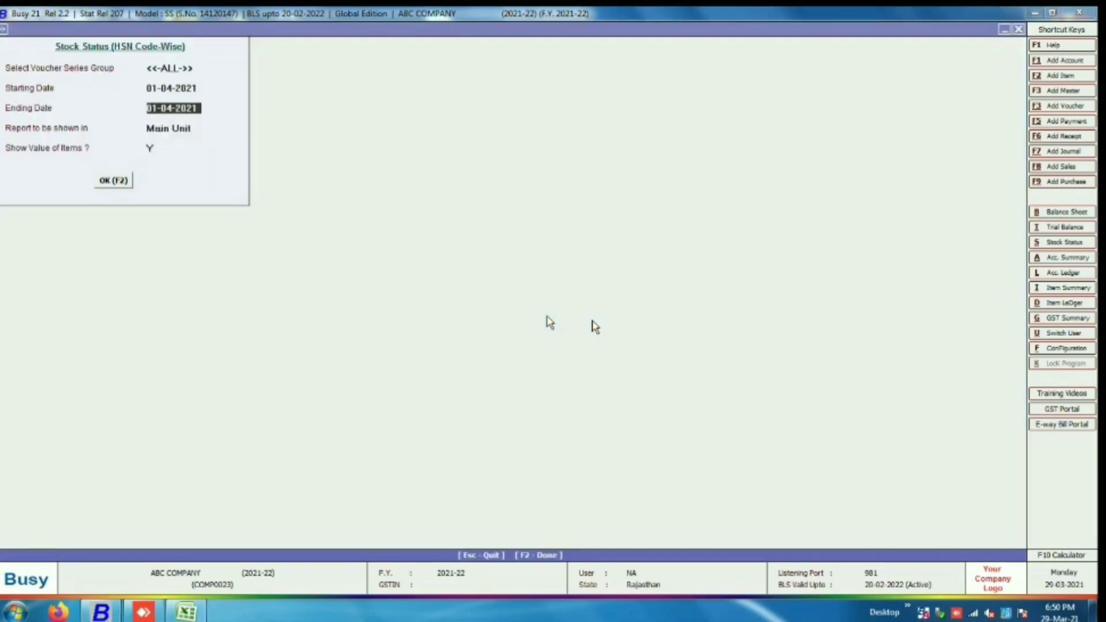
pyautogui.press('Return')
pyautogui.press('Return')
pyautogui.press('Return')
pyautogui.press('Return')
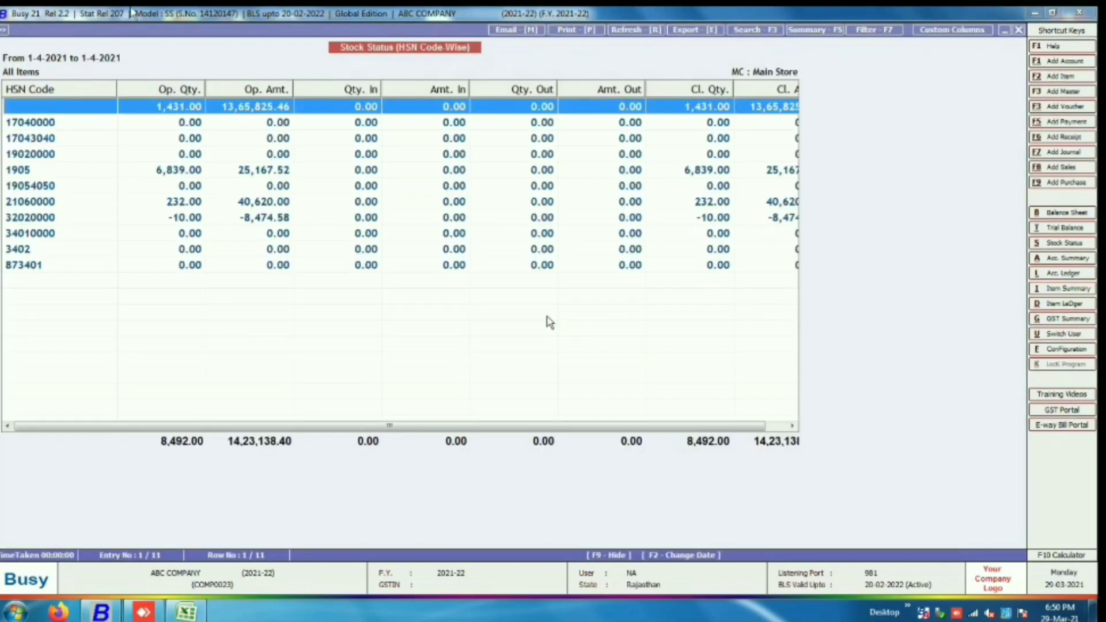